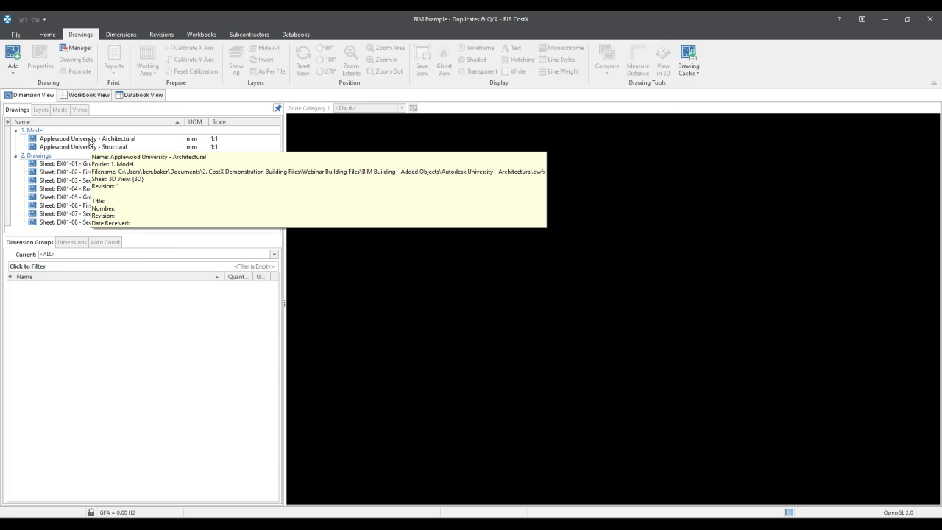
- Open the Applewood University - Architectural model and acknowledge the duplicate object IDs warning
{"action": "double_click", "coordinate": [90, 139]}
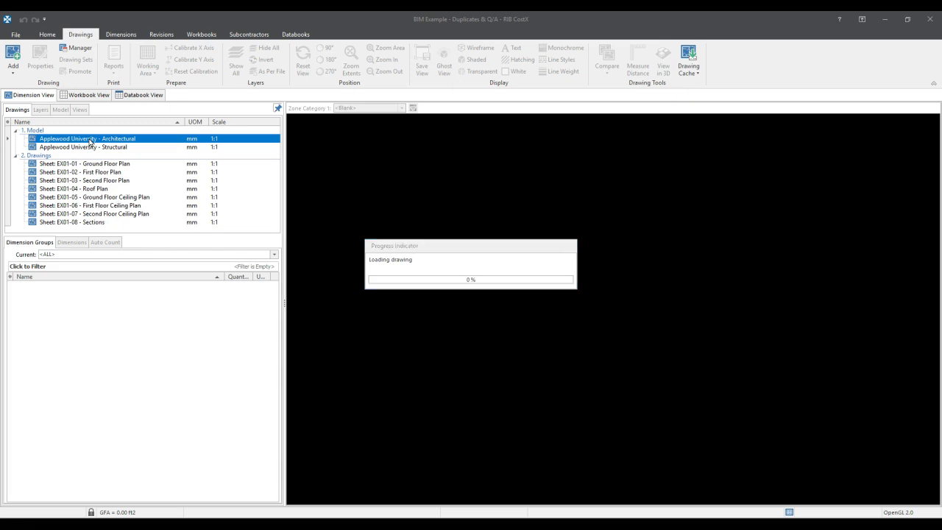
{"action": "mouse_move", "coordinate": [385, 225]}
{"action": "left_mouse_down"}
{"action": "mouse_move", "coordinate": [393, 130]}
{"action": "mouse_move", "coordinate": [397, 211]}
{"action": "left_mouse_up"}
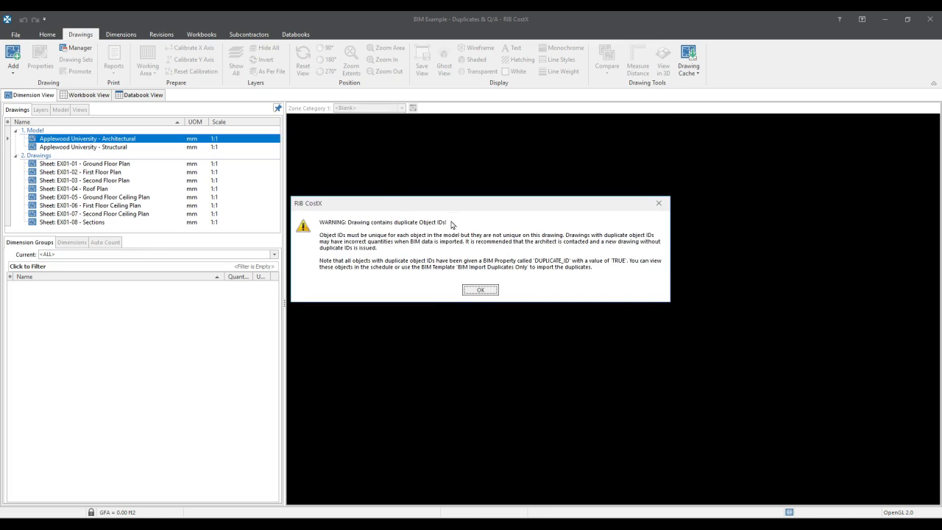
{"action": "mouse_move", "coordinate": [451, 204]}
{"action": "left_mouse_down"}
{"action": "mouse_move", "coordinate": [450, 133]}
{"action": "mouse_move", "coordinate": [451, 197]}
{"action": "mouse_move", "coordinate": [449, 142]}
{"action": "left_mouse_up"}
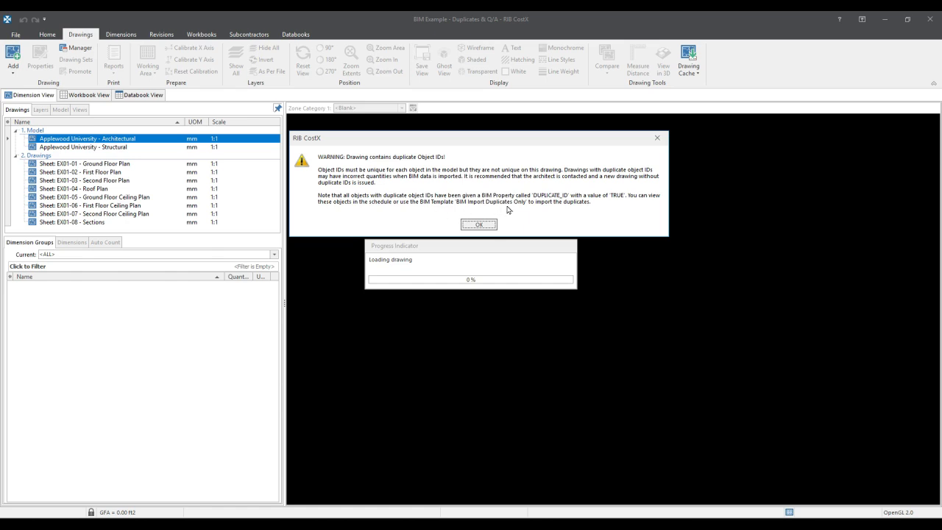
{"action": "left_click", "coordinate": [475, 228]}
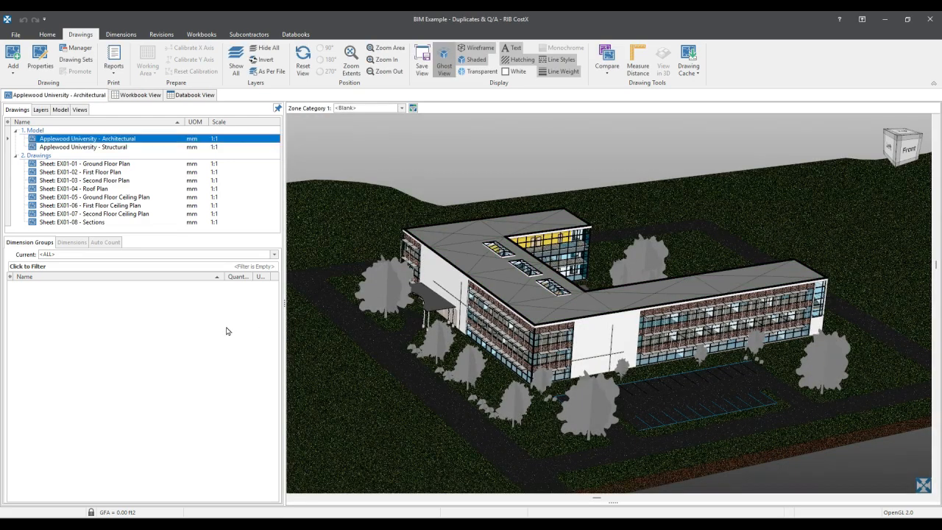
- Examine the object properties of the white exterior wall above the entrance canopy, including its identity and system properties
{"action": "left_click", "coordinate": [120, 34]}
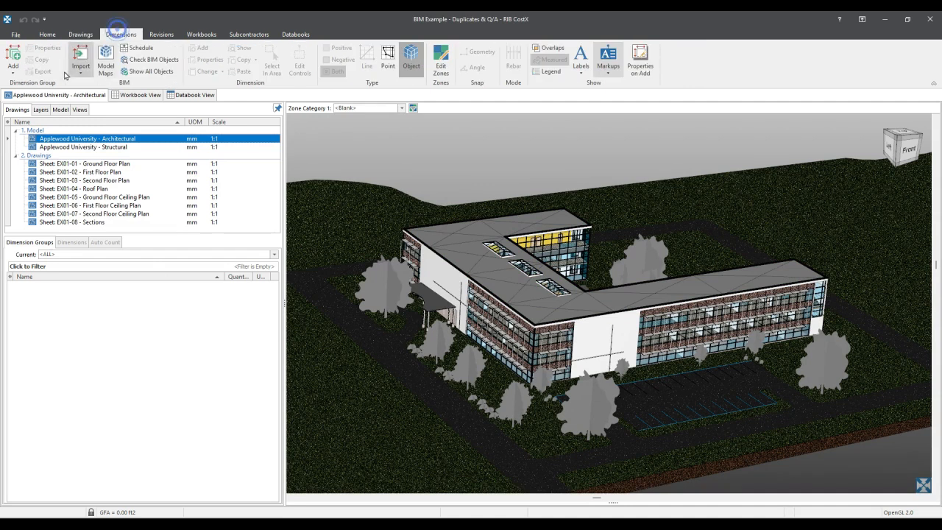
{"action": "left_click", "coordinate": [80, 65]}
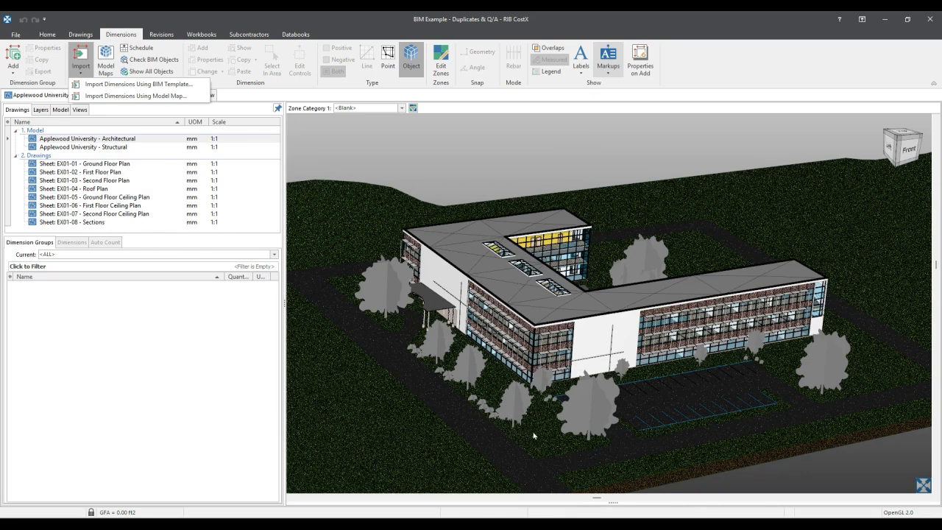
{"action": "left_click_drag", "start_coordinate": [435, 194], "coordinate": [455, 185]}
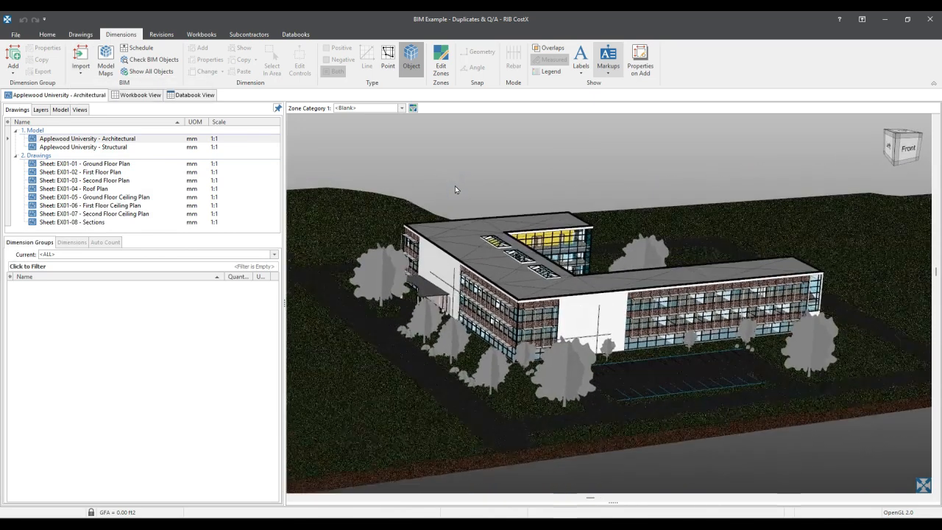
{"action": "right_click", "coordinate": [439, 266]}
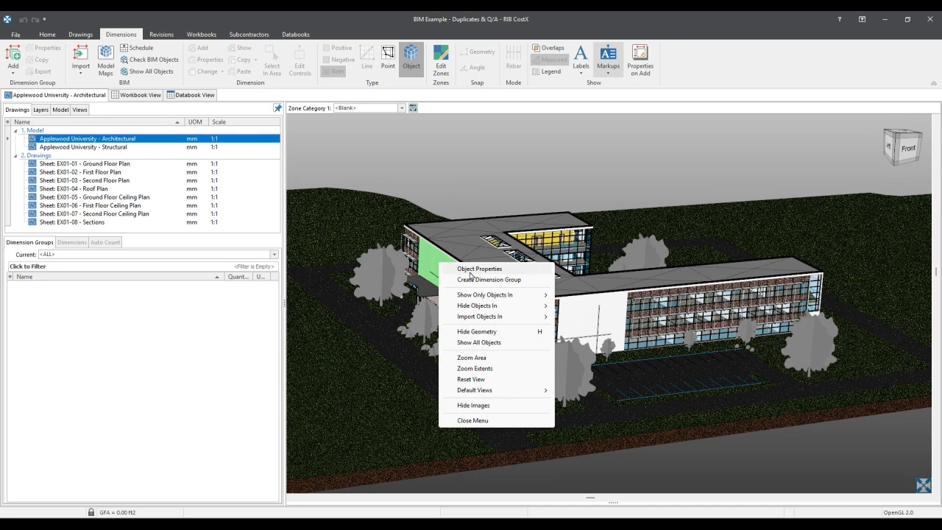
{"action": "left_click", "coordinate": [474, 269]}
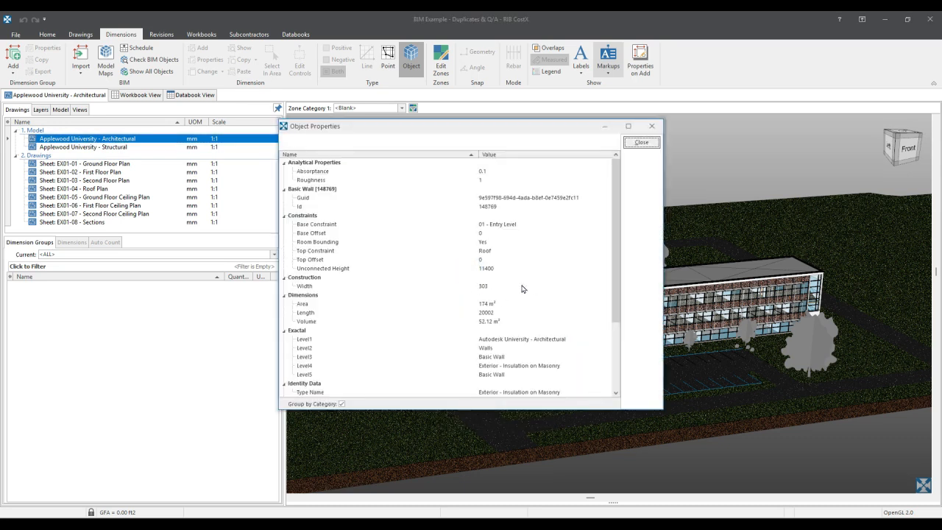
{"action": "left_click_drag", "start_coordinate": [537, 134], "coordinate": [729, 167]}
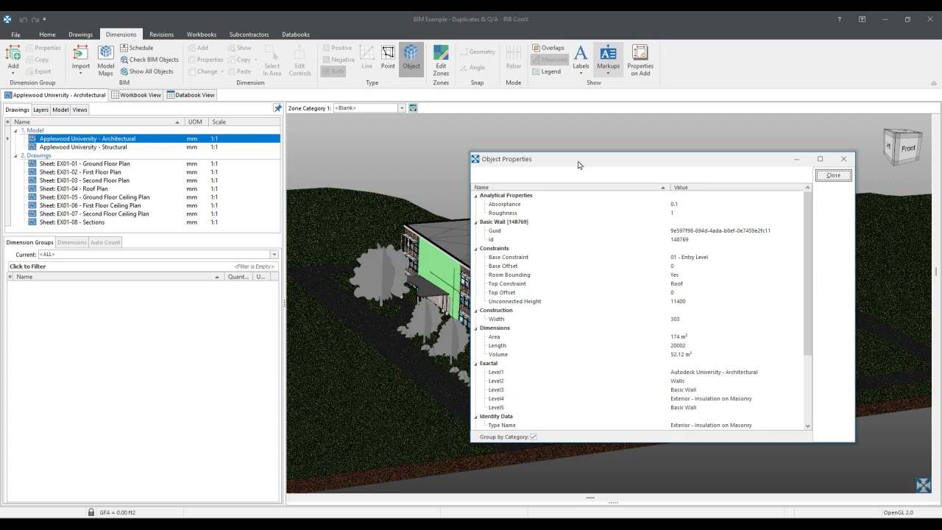
{"action": "left_click_drag", "start_coordinate": [578, 160], "coordinate": [468, 148]}
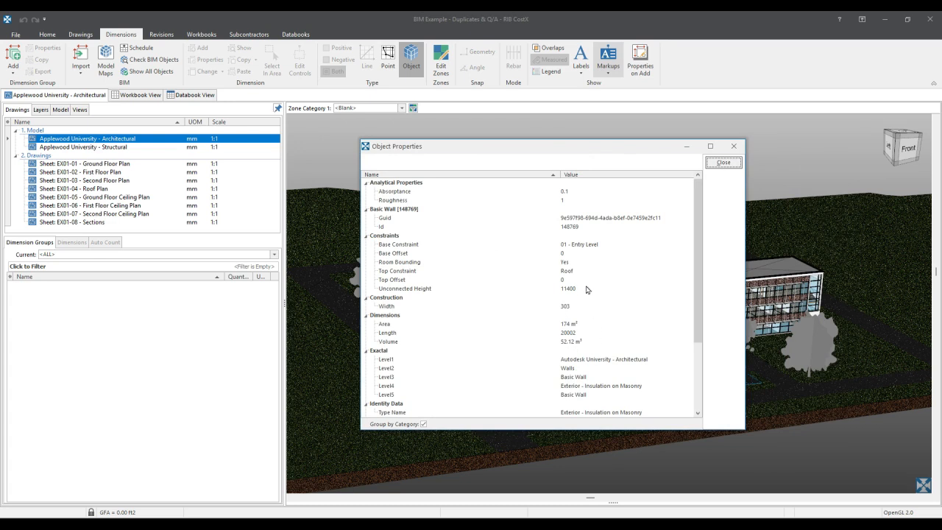
{"action": "scroll", "coordinate": [581, 359], "scroll_direction": "down", "scroll_amount": 2}
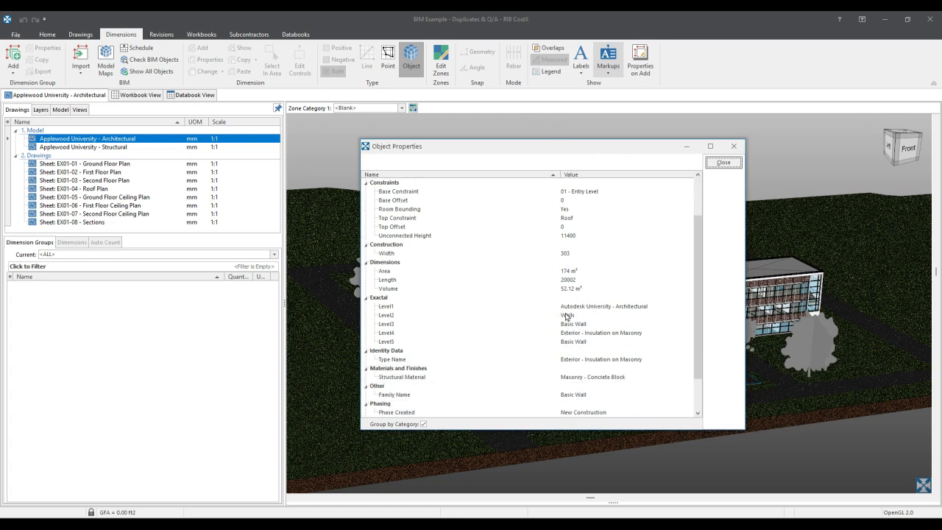
{"action": "scroll", "coordinate": [600, 370], "scroll_direction": "down", "scroll_amount": 2}
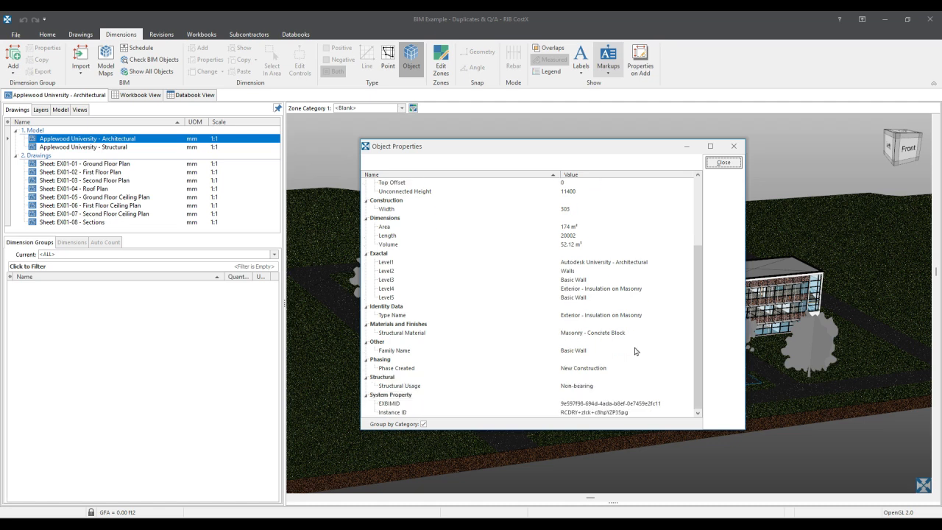
{"action": "left_click", "coordinate": [735, 165]}
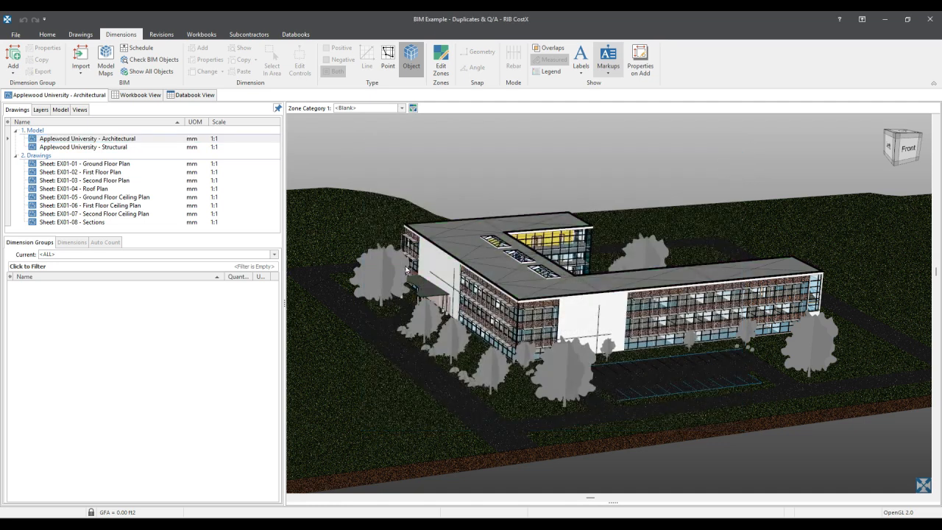
- Import dimensions with the BIM template BIM Import Duplicates Only.xslt and accept the default length unit
{"action": "left_click", "coordinate": [81, 66]}
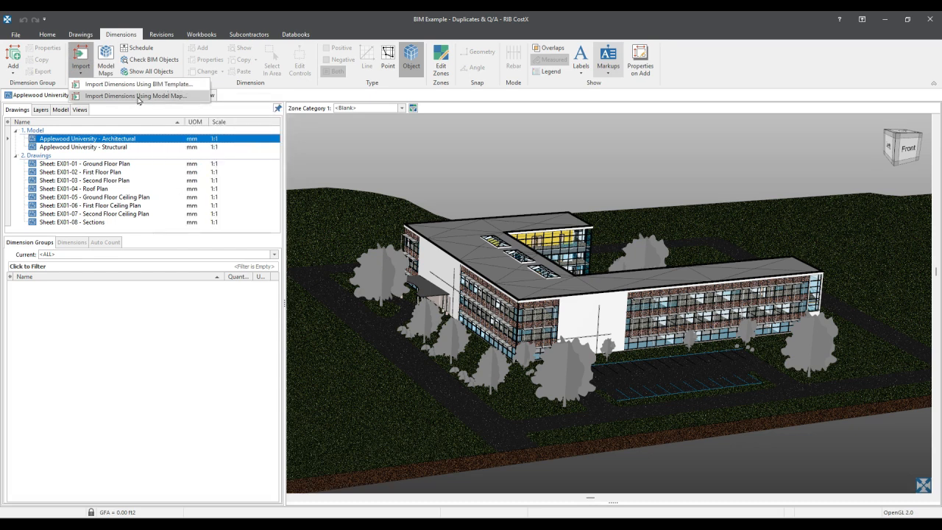
{"action": "left_click", "coordinate": [96, 85]}
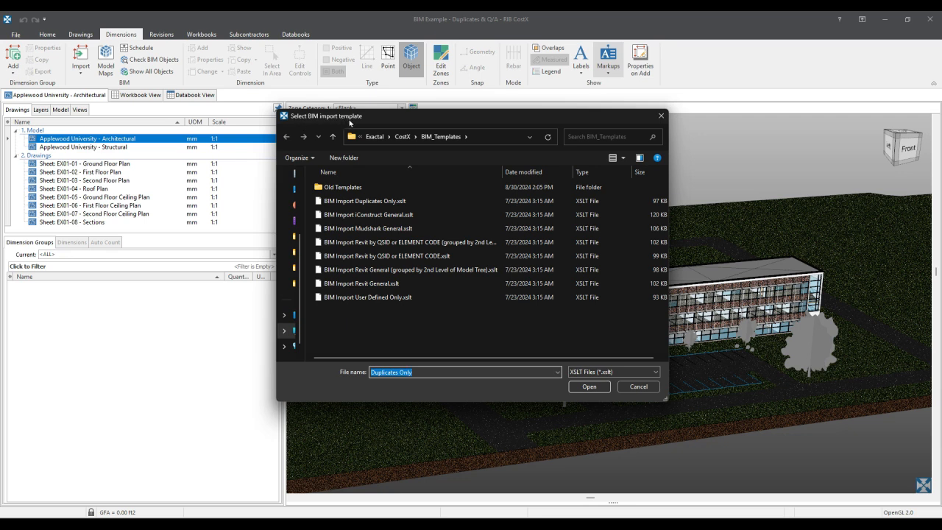
{"action": "left_click", "coordinate": [387, 204]}
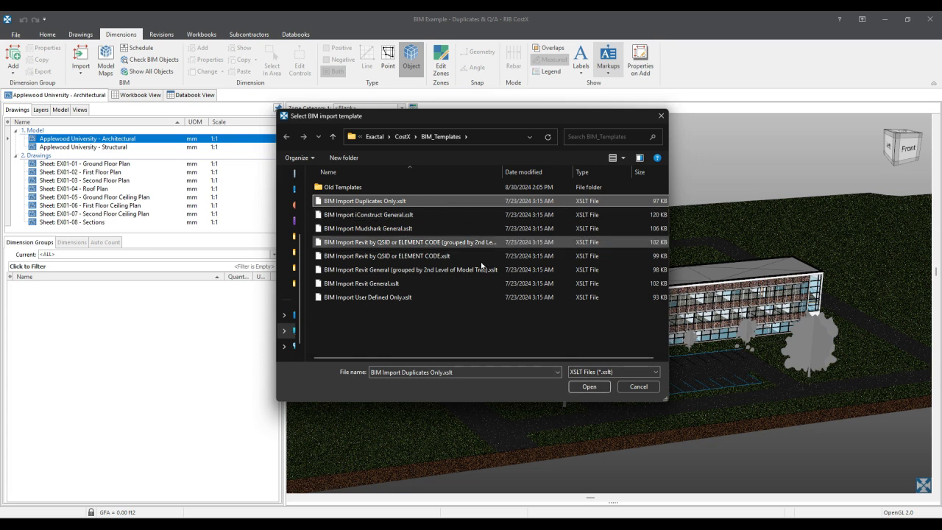
{"action": "left_click", "coordinate": [587, 387]}
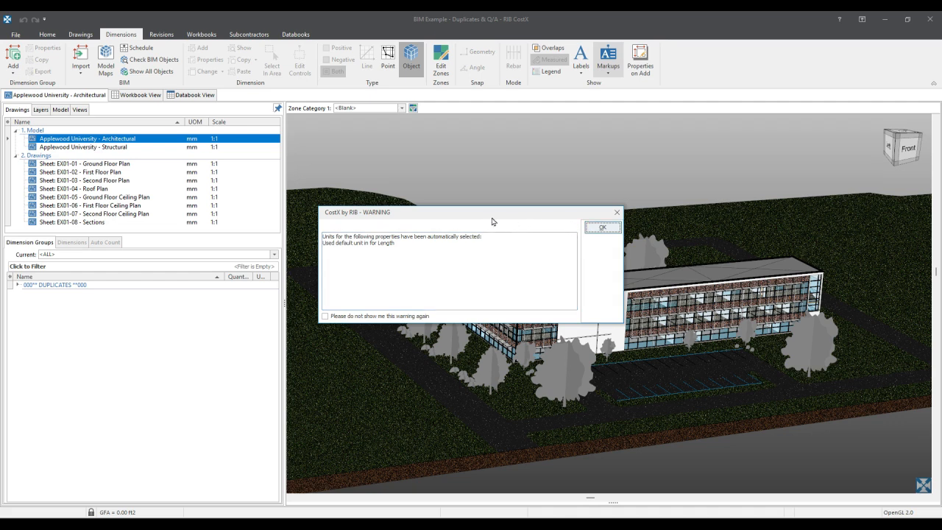
{"action": "triple_click", "coordinate": [401, 248]}
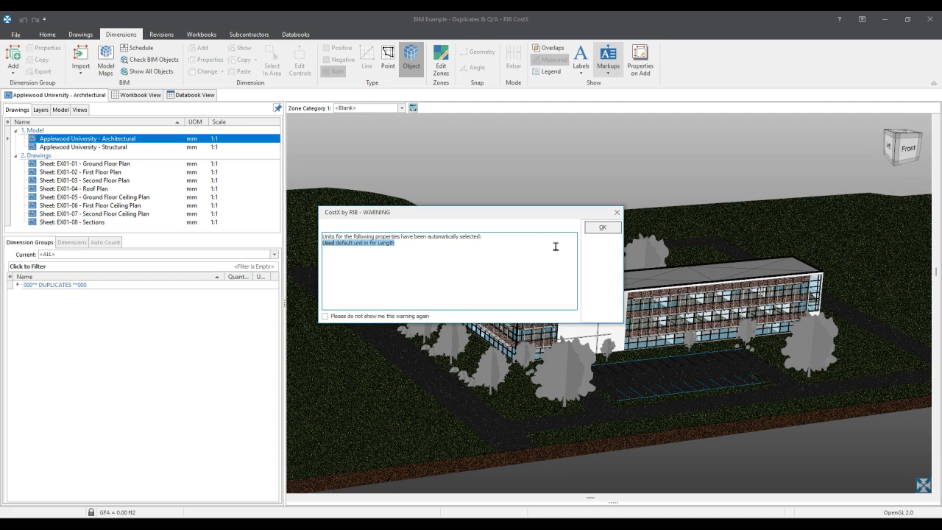
{"action": "left_click", "coordinate": [611, 227]}
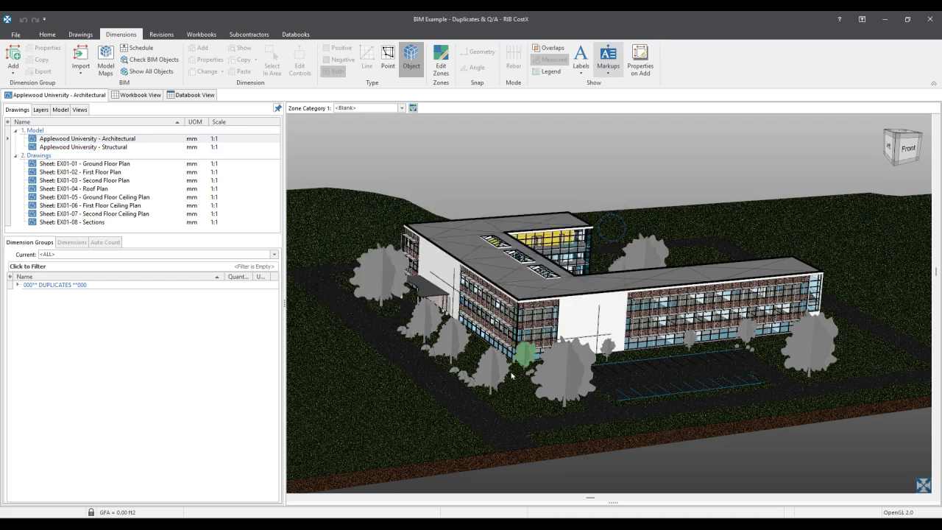
- Review the model schedule's Area and Height Offset From Level columns and the unit option, and close the schedule
{"action": "left_click", "coordinate": [611, 503]}
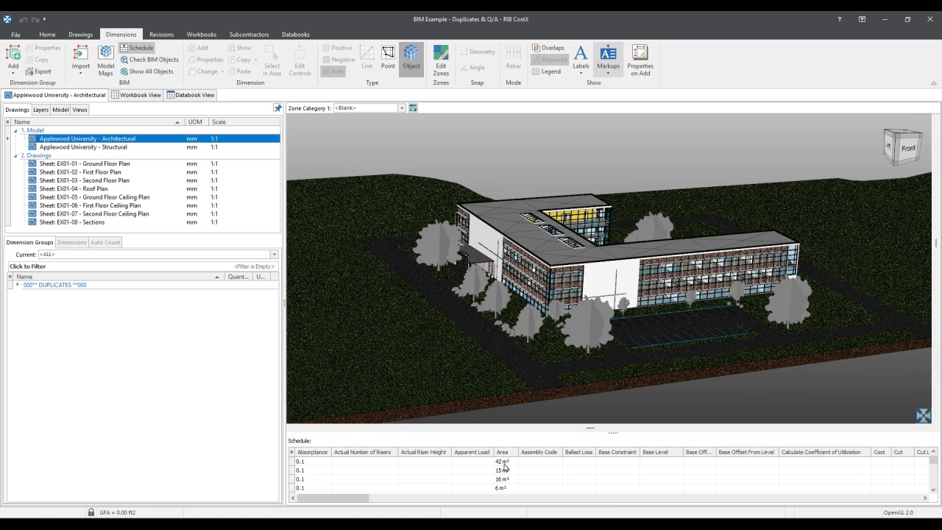
{"action": "left_click", "coordinate": [507, 463]}
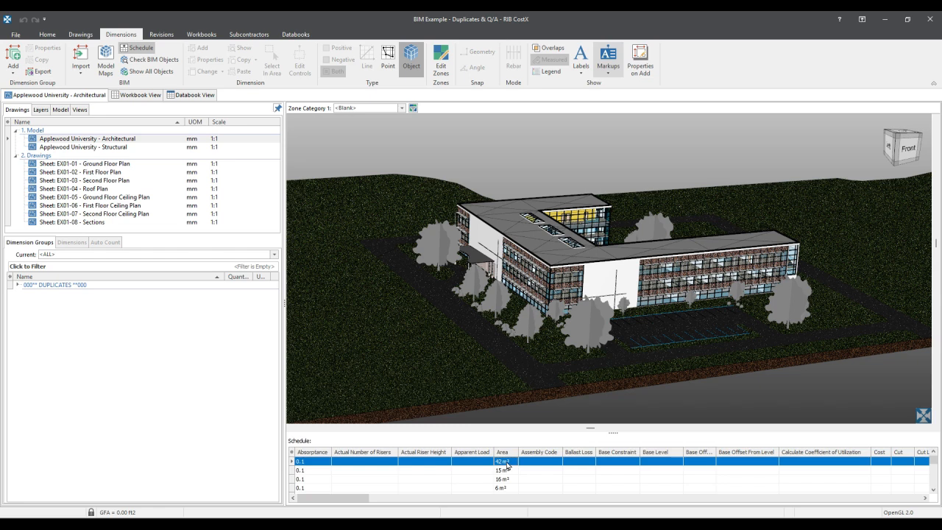
{"action": "left_click_drag", "start_coordinate": [353, 498], "coordinate": [528, 507]}
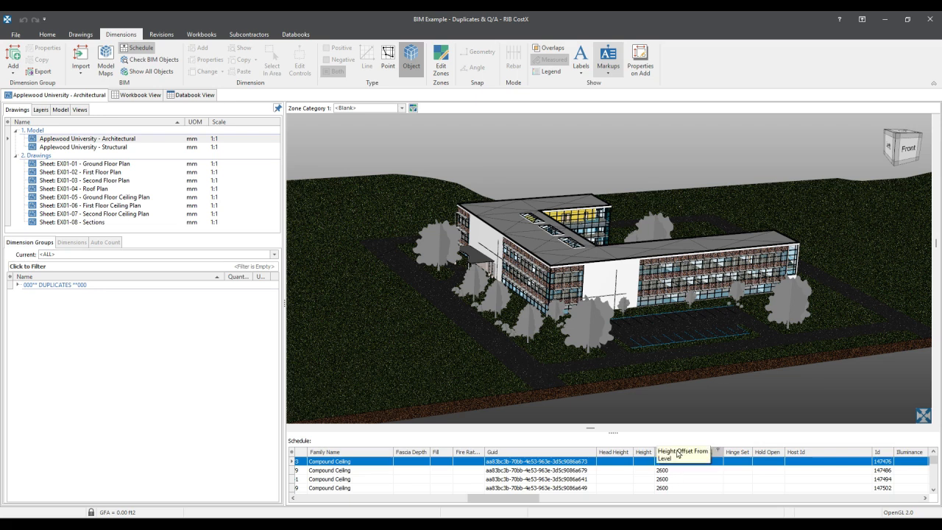
{"action": "right_click", "coordinate": [711, 459]}
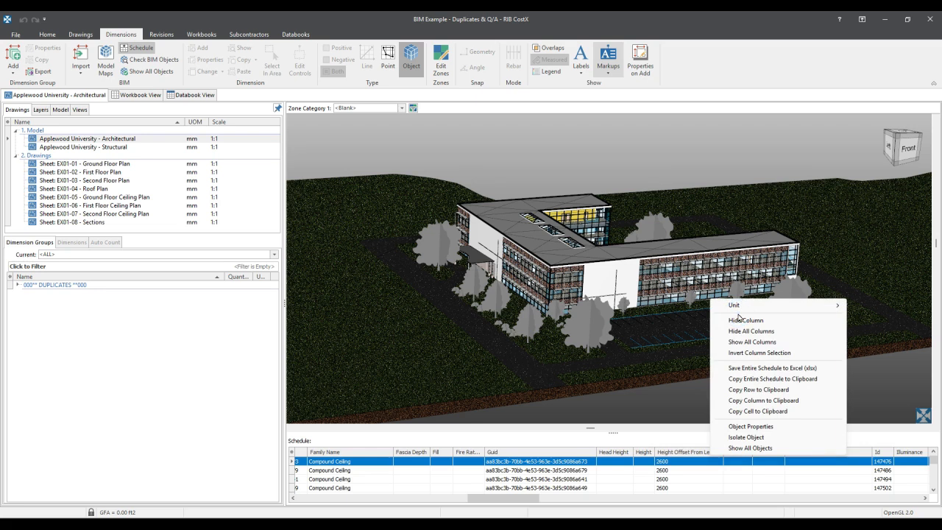
{"action": "left_click", "coordinate": [668, 479]}
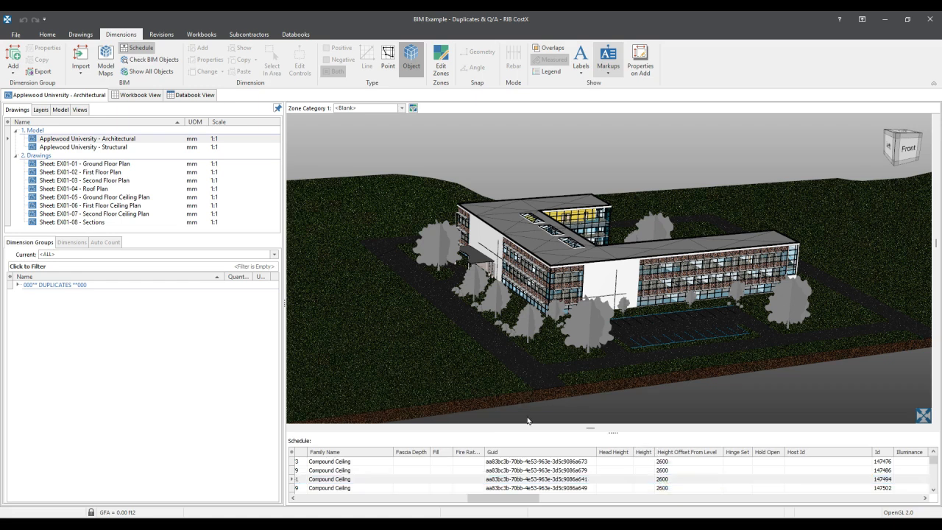
{"action": "left_click", "coordinate": [612, 433]}
- Expand the 000** DUPLICATES **000 dimension group folder and show only its objects in the model
{"action": "scroll", "coordinate": [501, 360], "scroll_direction": "down", "scroll_amount": 2}
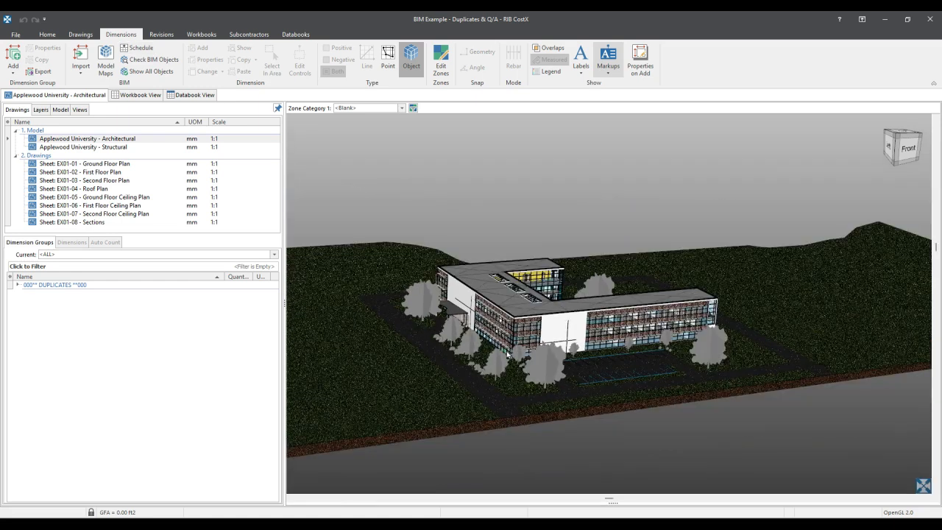
{"action": "middle_click_drag", "start_coordinate": [471, 364], "coordinate": [503, 382]}
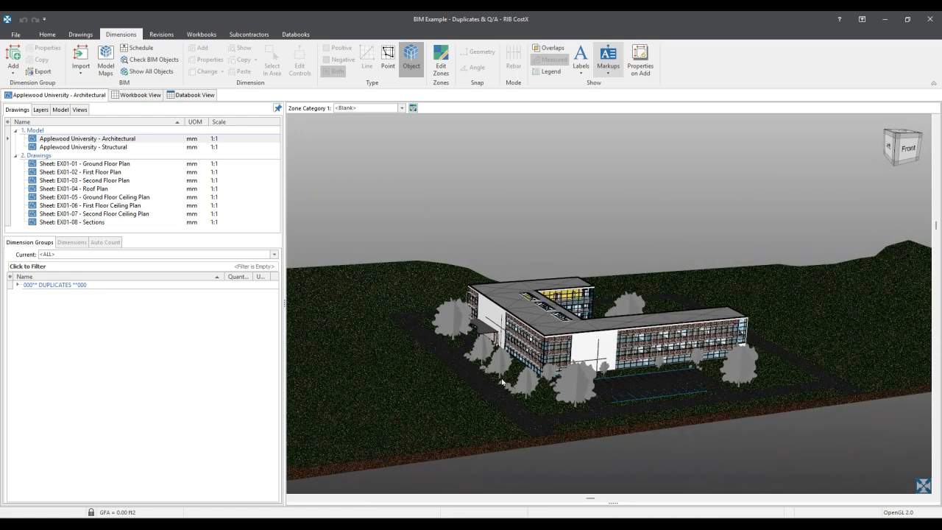
{"action": "left_click", "coordinate": [16, 285]}
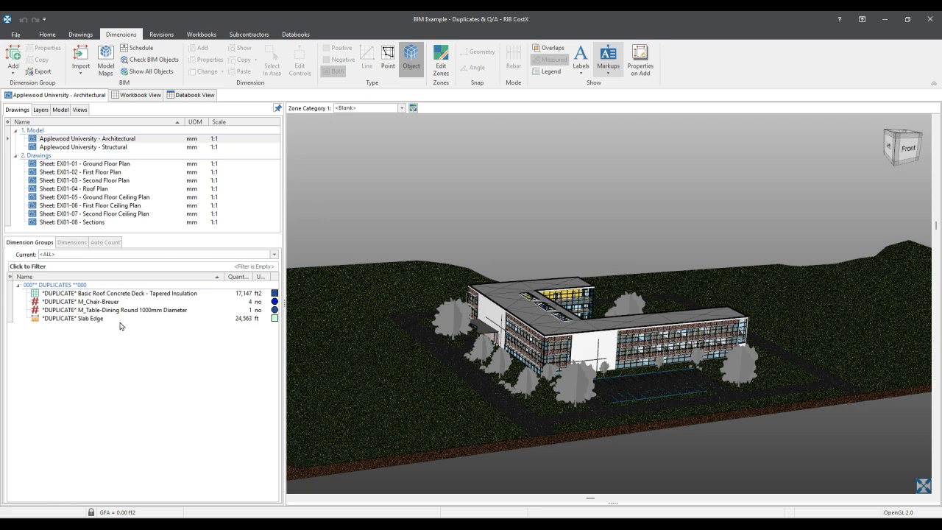
{"action": "left_click", "coordinate": [51, 286]}
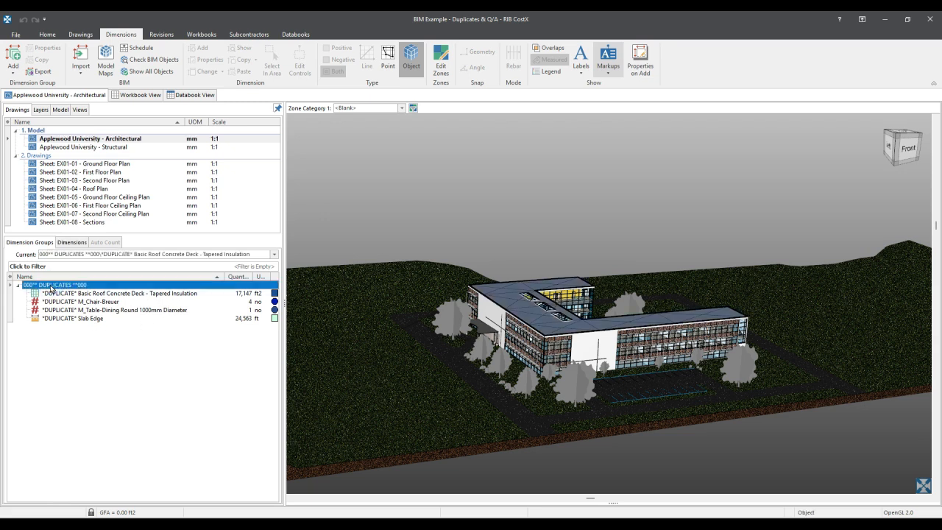
{"action": "right_click", "coordinate": [51, 286]}
{"action": "left_click", "coordinate": [87, 317]}
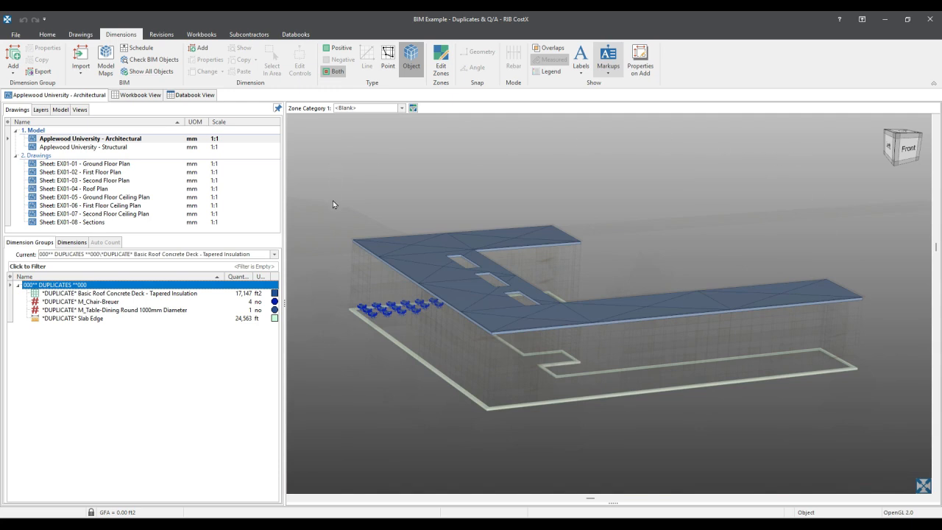
{"action": "left_click", "coordinate": [363, 204]}
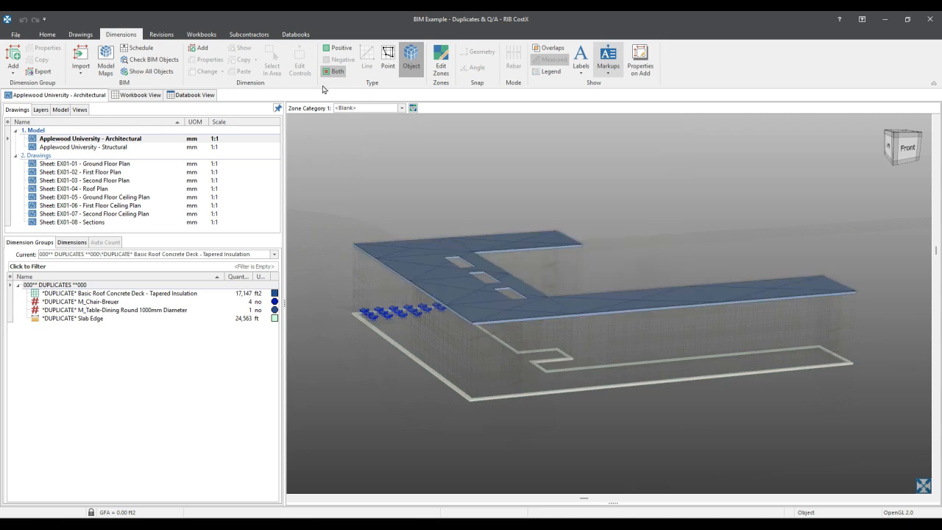
- Turn on transparent display and show all model objects again around the highlighted duplicates
{"action": "left_click", "coordinate": [79, 35]}
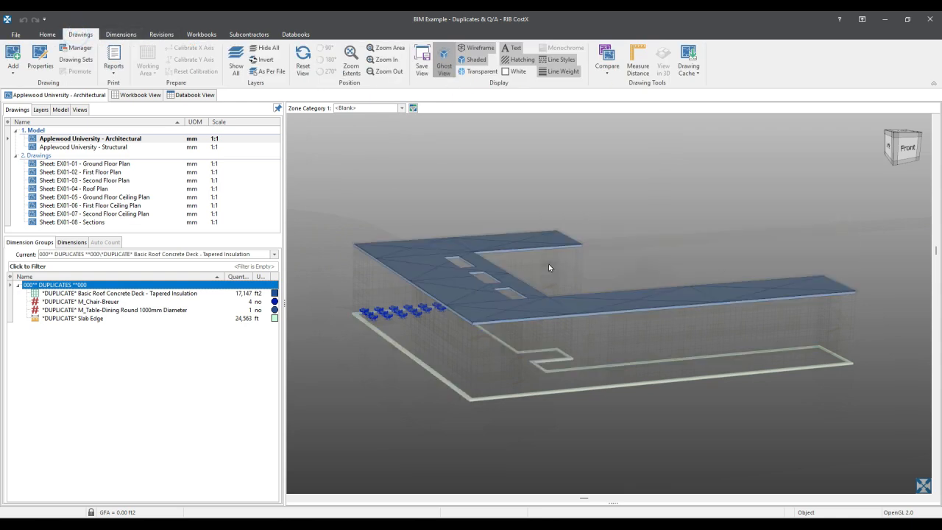
{"action": "left_click", "coordinate": [443, 69]}
{"action": "left_click", "coordinate": [443, 68]}
{"action": "left_click", "coordinate": [479, 73]}
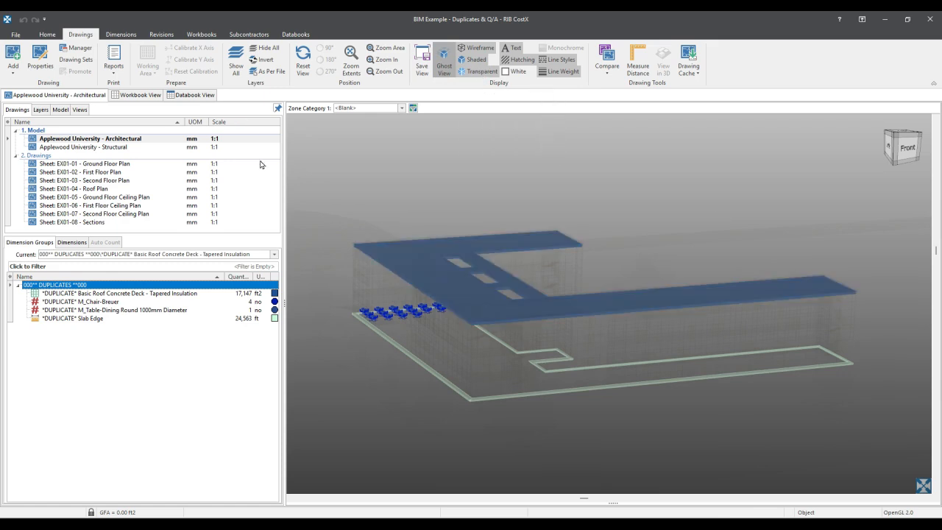
{"action": "right_click", "coordinate": [308, 234]}
{"action": "right_click", "coordinate": [333, 180]}
{"action": "right_click", "coordinate": [332, 179]}
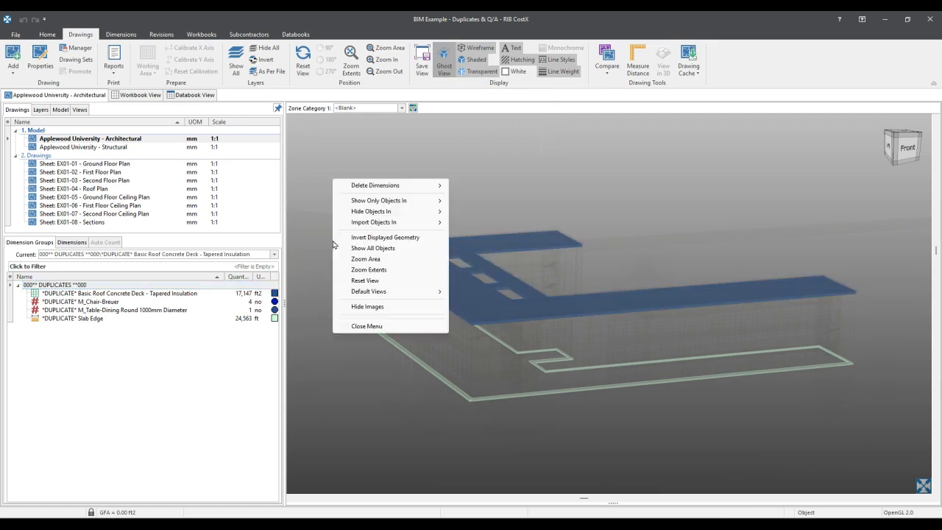
{"action": "left_click", "coordinate": [394, 249]}
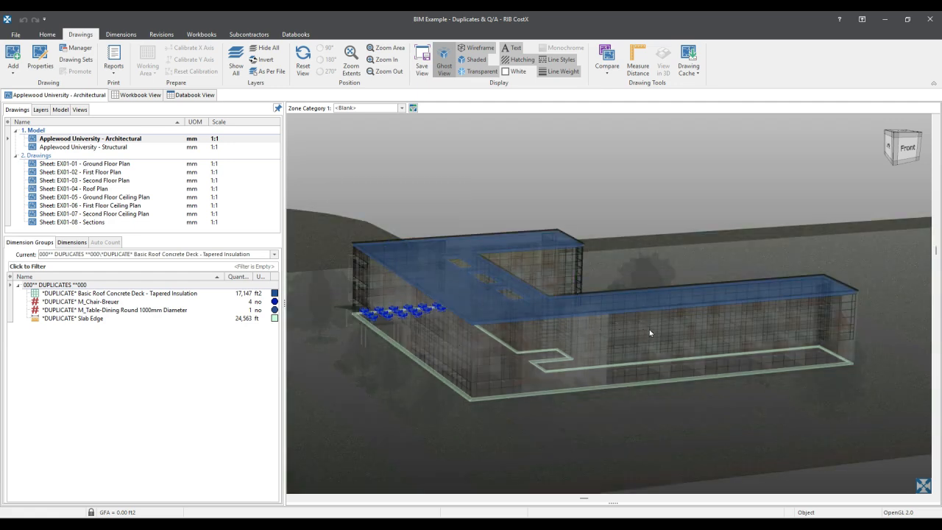
- Turn off transparent display and show only the objects of the 000** DUPLICATES **000 folder in the model
{"action": "left_click", "coordinate": [477, 73]}
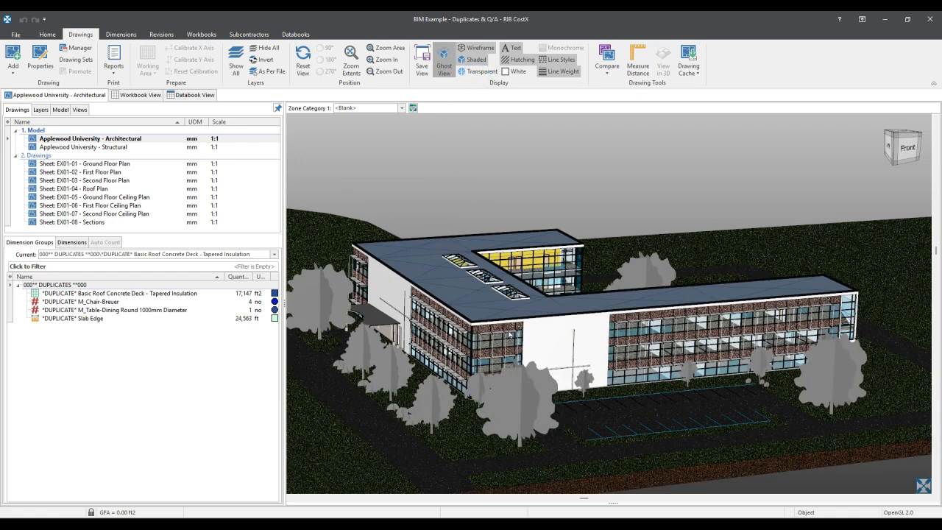
{"action": "left_click", "coordinate": [478, 72]}
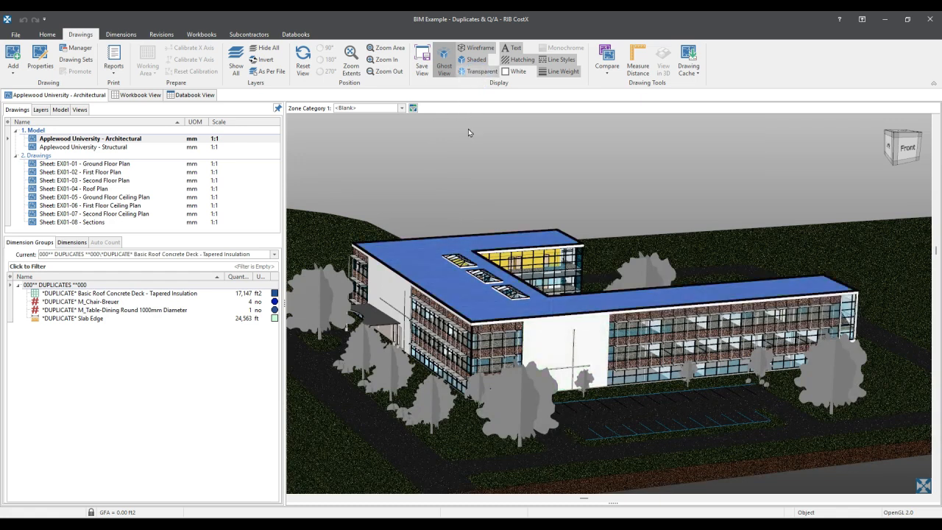
{"action": "right_click", "coordinate": [79, 286]}
{"action": "left_click", "coordinate": [130, 317]}
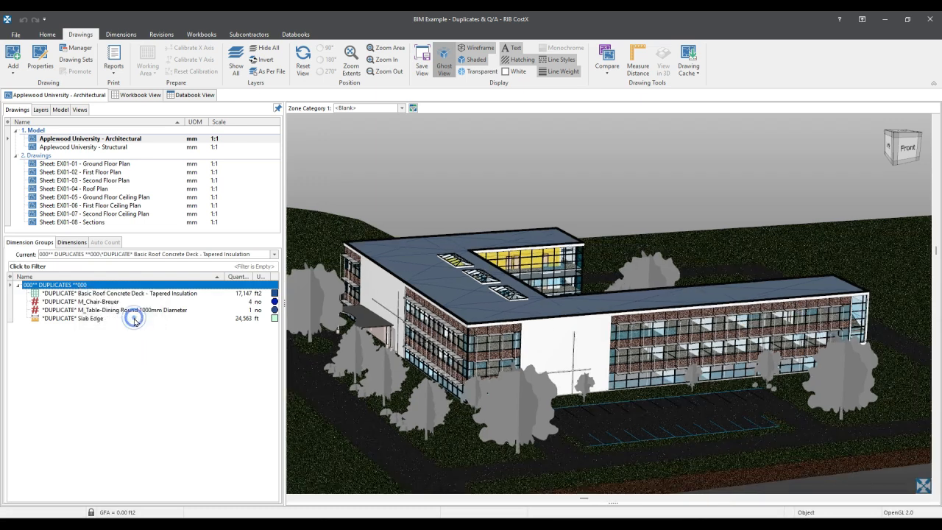
- Review the object properties of the duplicate concrete roof deck and close them
{"action": "mouse_move", "coordinate": [378, 278]}
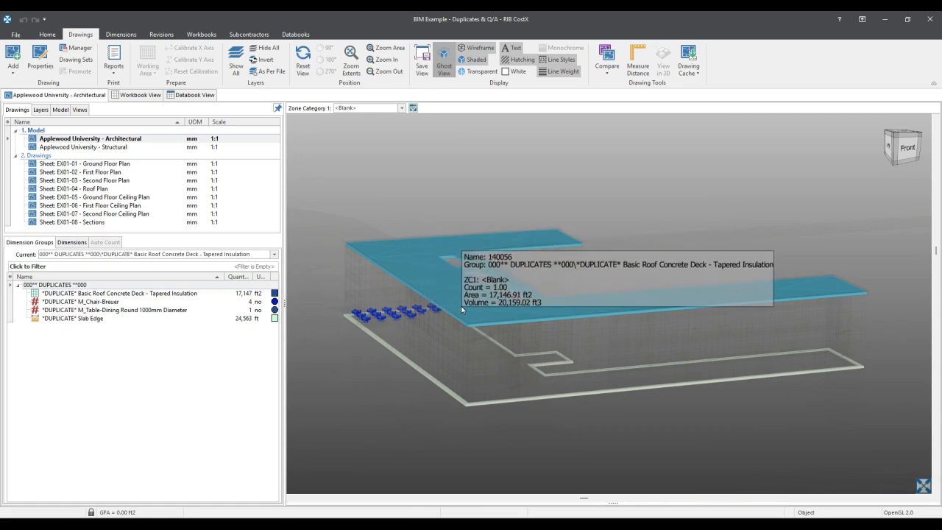
{"action": "right_click", "coordinate": [423, 271]}
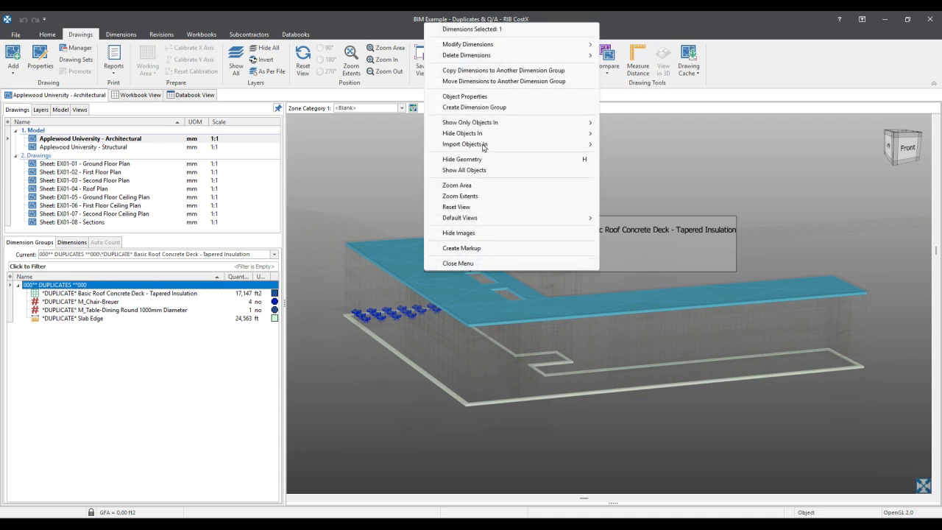
{"action": "left_click", "coordinate": [494, 102]}
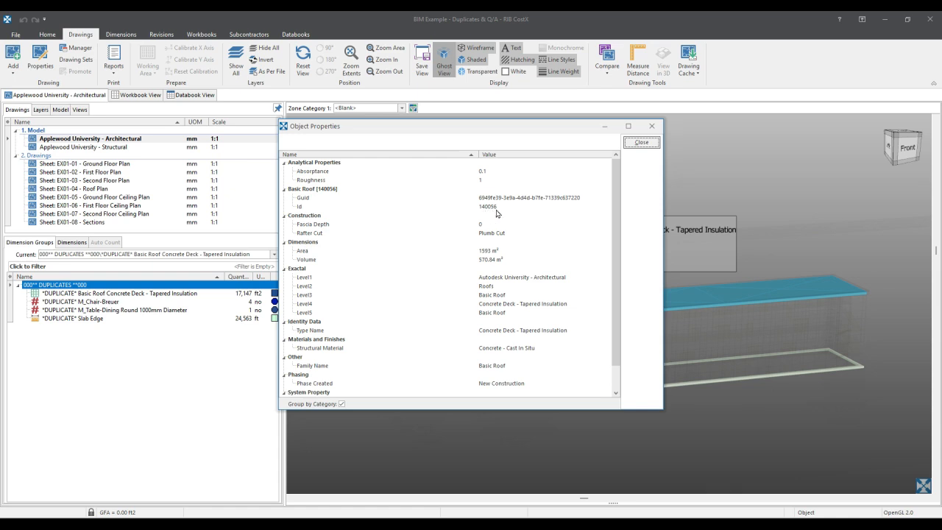
{"action": "left_click", "coordinate": [643, 143]}
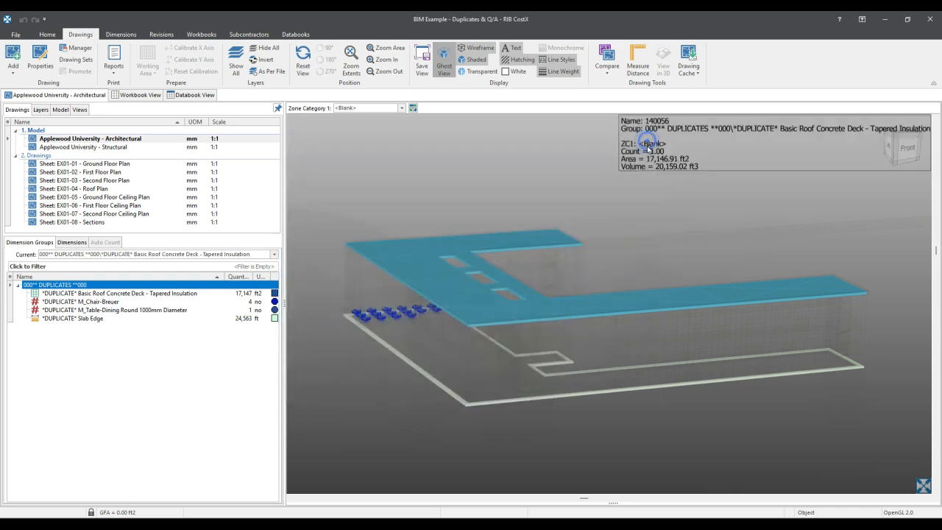
- Hide the geometry of the selected Basic Roof Concrete Deck - Tapered Insulation object to check for another roof beneath it
{"action": "right_click", "coordinate": [443, 282]}
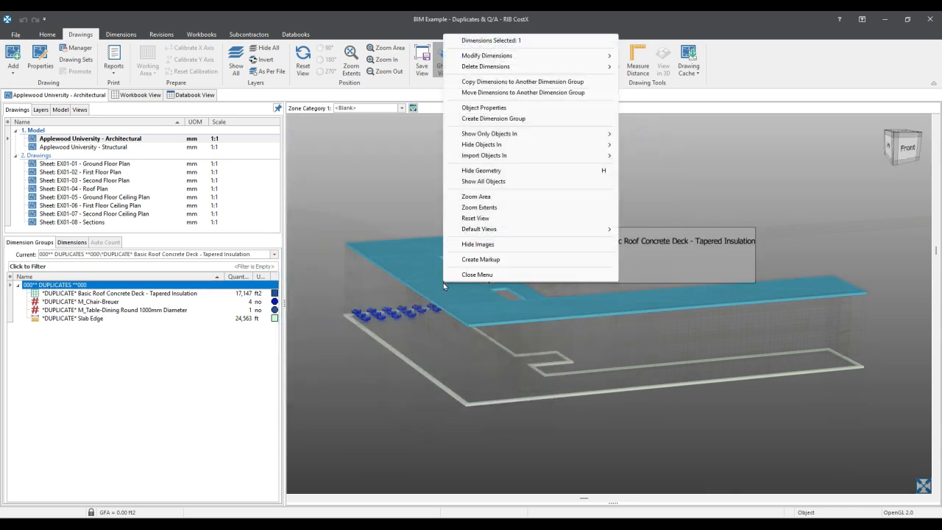
{"action": "left_click", "coordinate": [520, 172]}
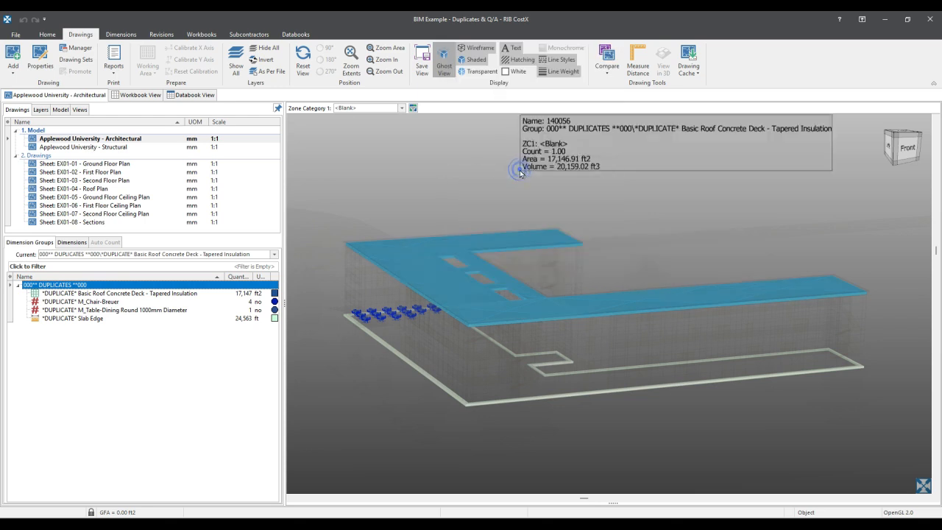
{"action": "mouse_move", "coordinate": [578, 269]}
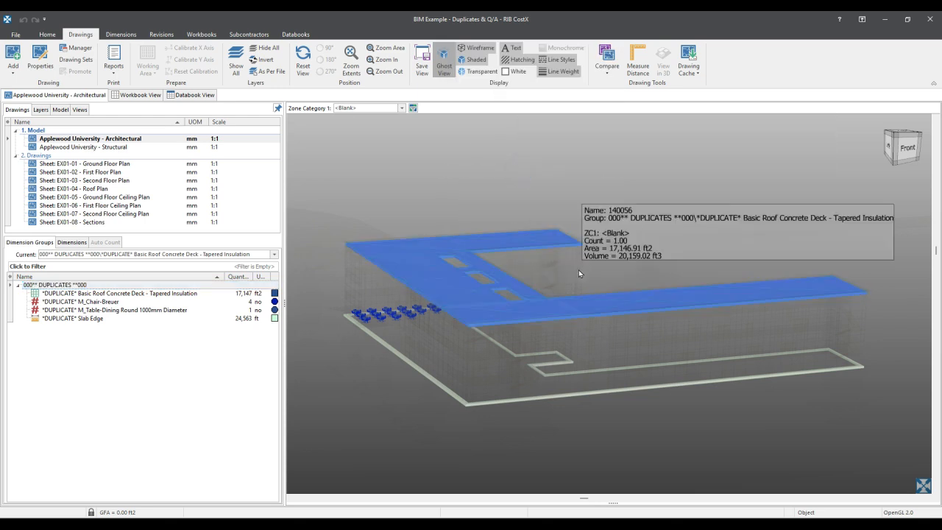
{"action": "left_click_drag", "start_coordinate": [634, 265], "coordinate": [601, 265]}
{"action": "middle_click_drag", "start_coordinate": [601, 262], "coordinate": [619, 257]}
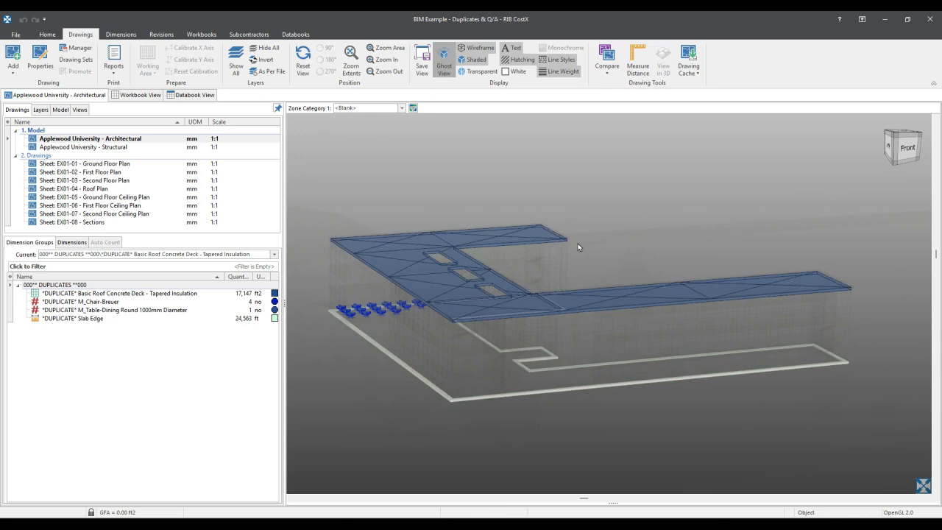
- Review the remaining roof deck's object properties down to the DUPLICATE_ID and Instance ID system properties, and close them
{"action": "mouse_move", "coordinate": [567, 239]}
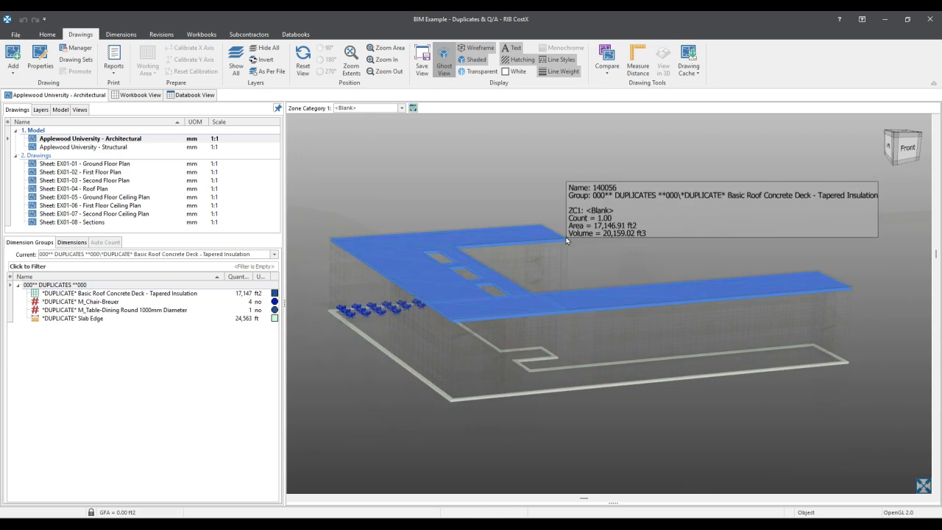
{"action": "right_click", "coordinate": [566, 239]}
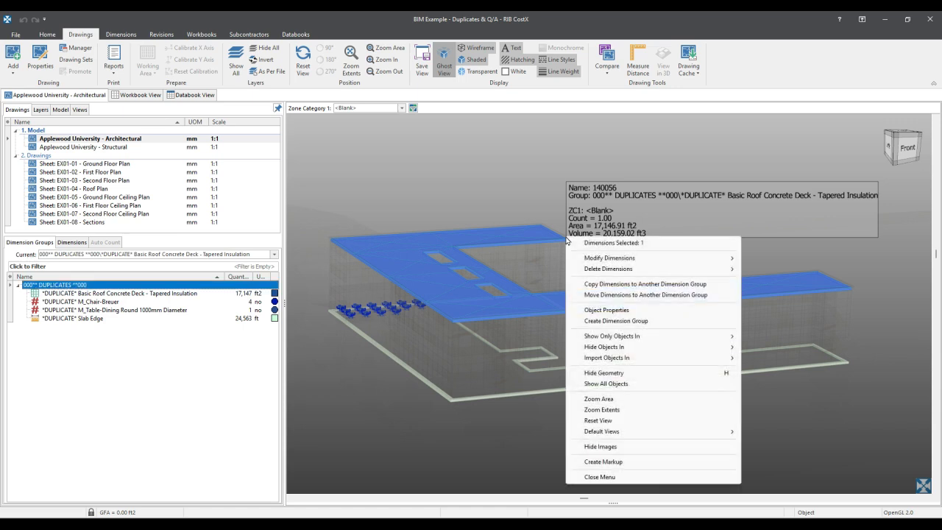
{"action": "left_click", "coordinate": [622, 310]}
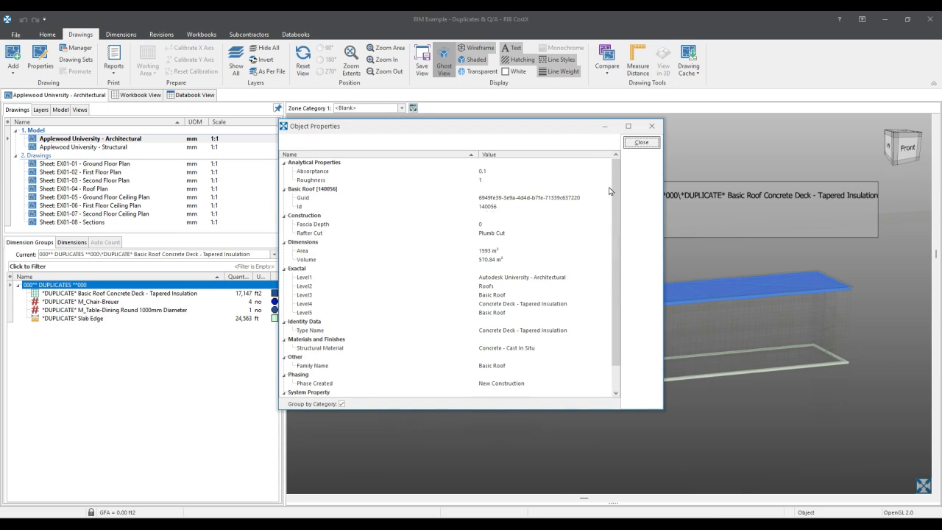
{"action": "scroll", "coordinate": [615, 180], "scroll_direction": "down", "scroll_amount": 1}
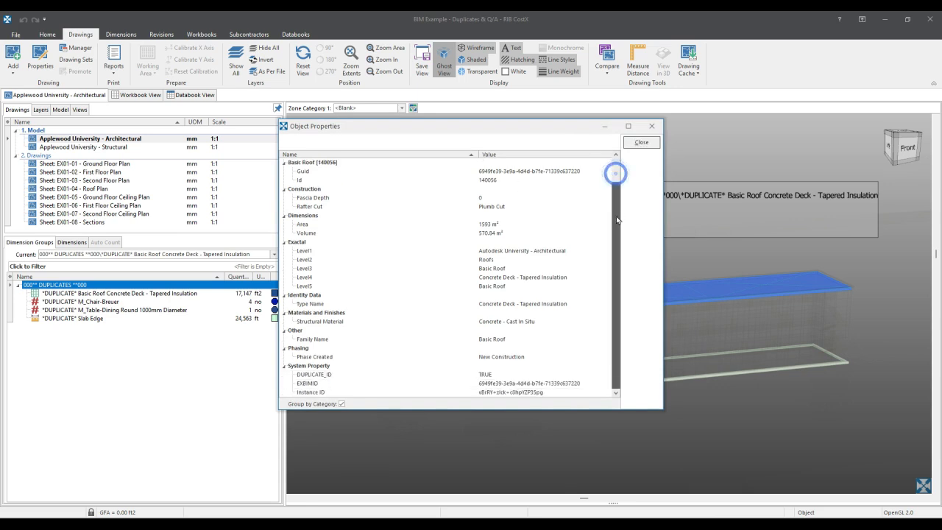
{"action": "left_click", "coordinate": [641, 143]}
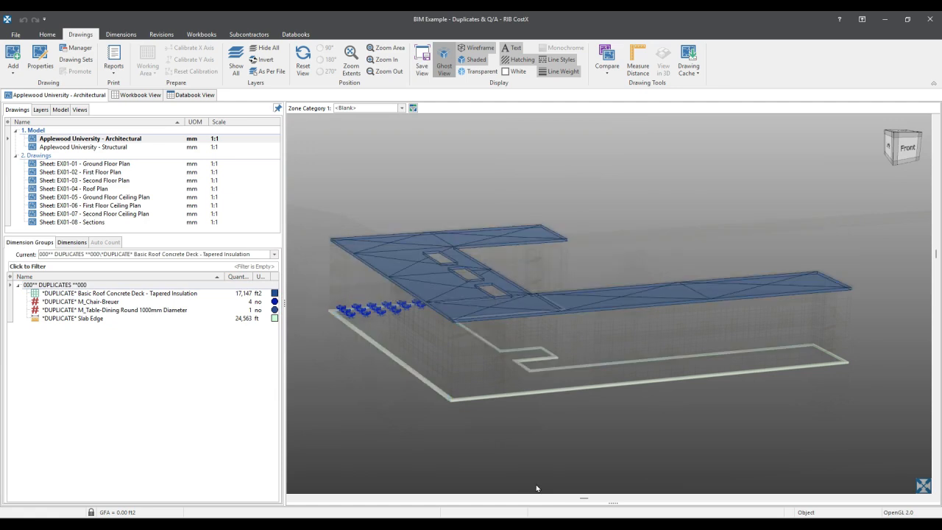
- Open the model schedule and review its DUPLICATE_ID column for the roof, slab edge and chair objects
{"action": "left_click", "coordinate": [613, 504]}
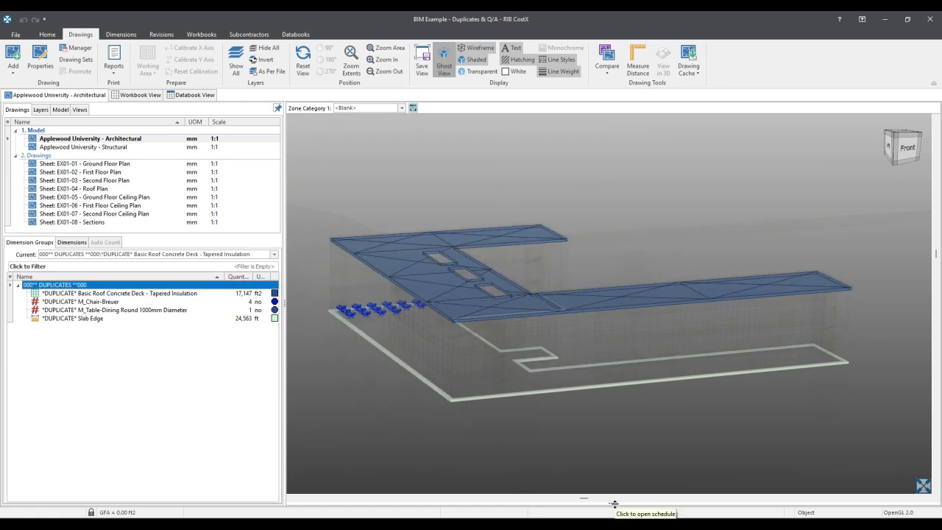
{"action": "left_click", "coordinate": [613, 504]}
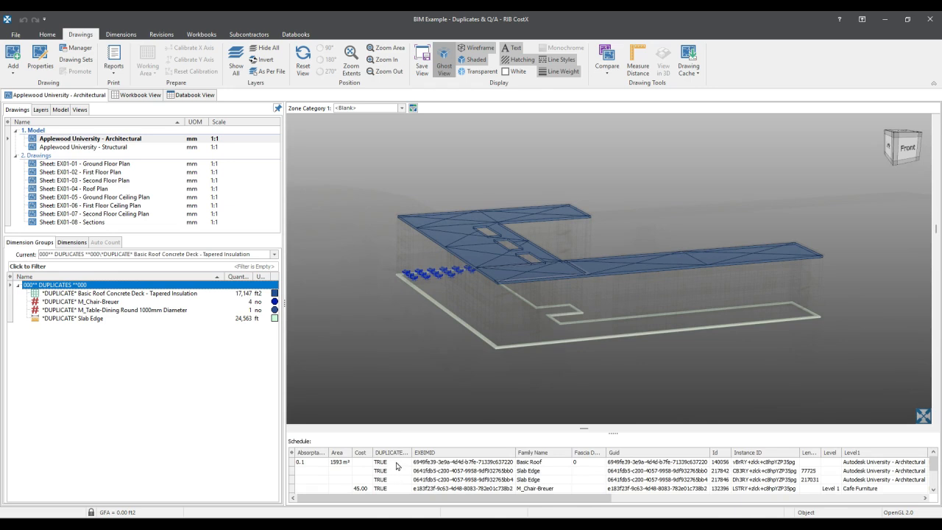
{"action": "left_click", "coordinate": [417, 396]}
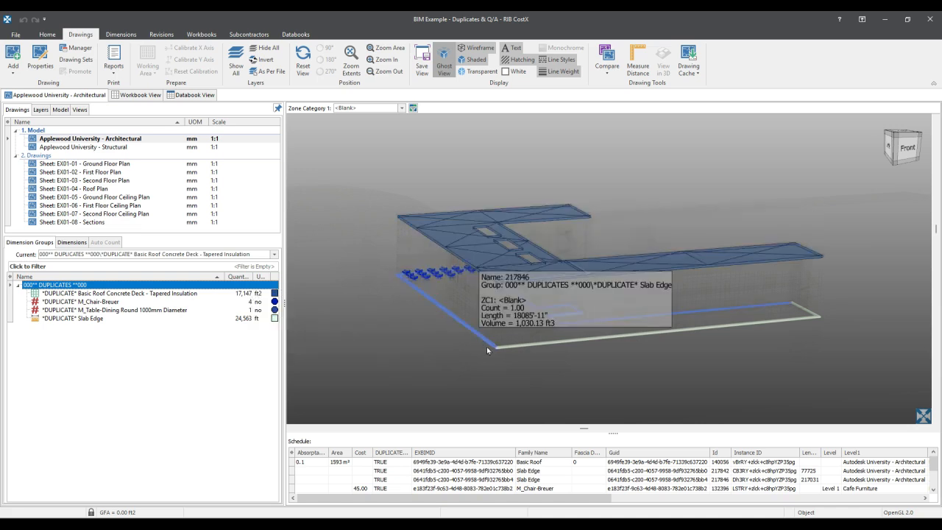
- Hide the geometry of one instance of each of the two slab edges meeting at the building's front corner
{"action": "scroll", "coordinate": [513, 351], "scroll_direction": "up", "scroll_amount": 3}
{"action": "scroll", "coordinate": [513, 351], "scroll_direction": "up", "scroll_amount": 2}
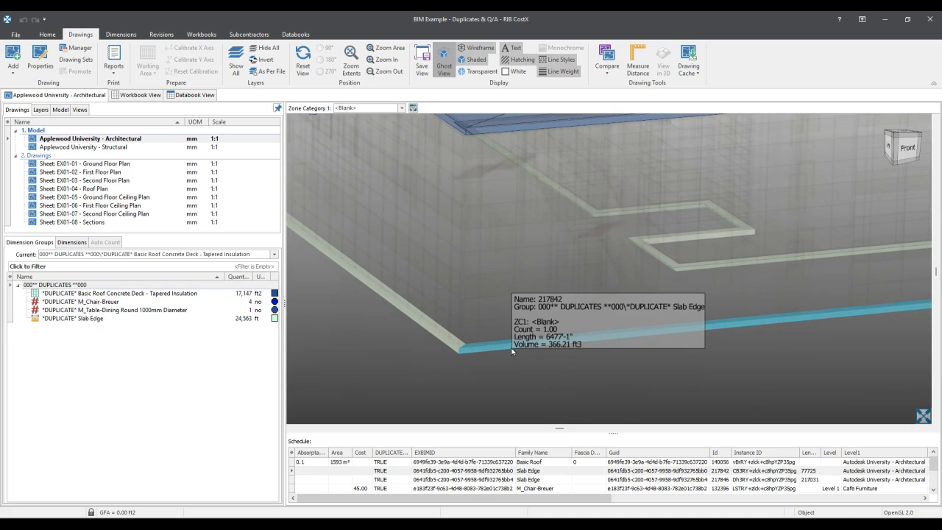
{"action": "key", "text": "Delete"}
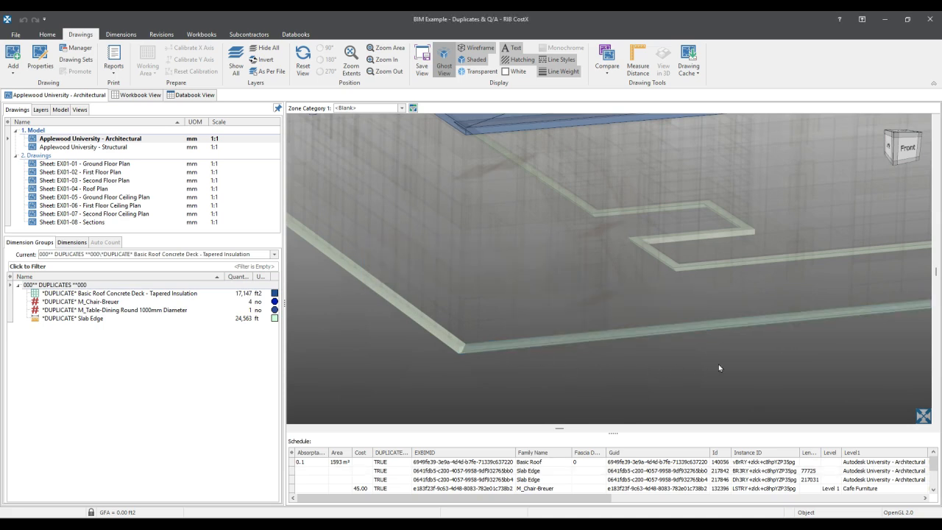
{"action": "middle_click_drag", "start_coordinate": [767, 378], "coordinate": [809, 361]}
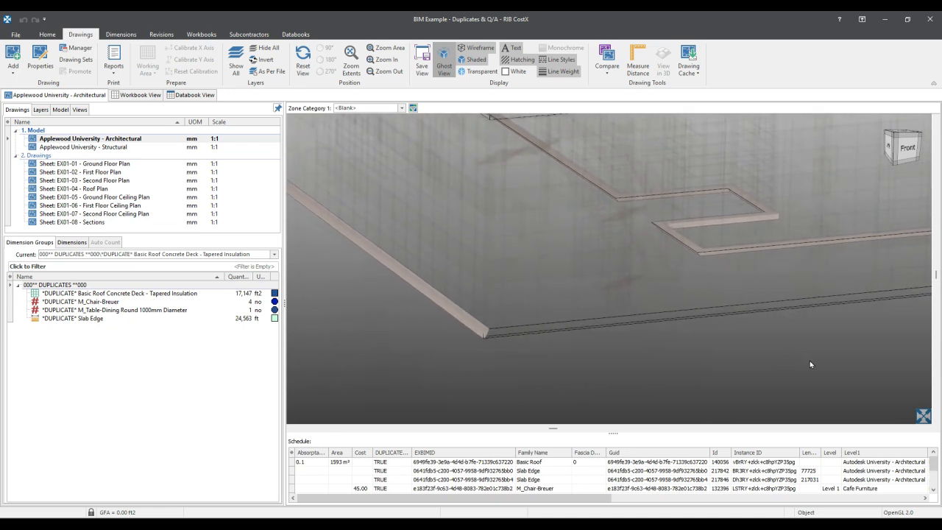
{"action": "left_click", "coordinate": [476, 329]}
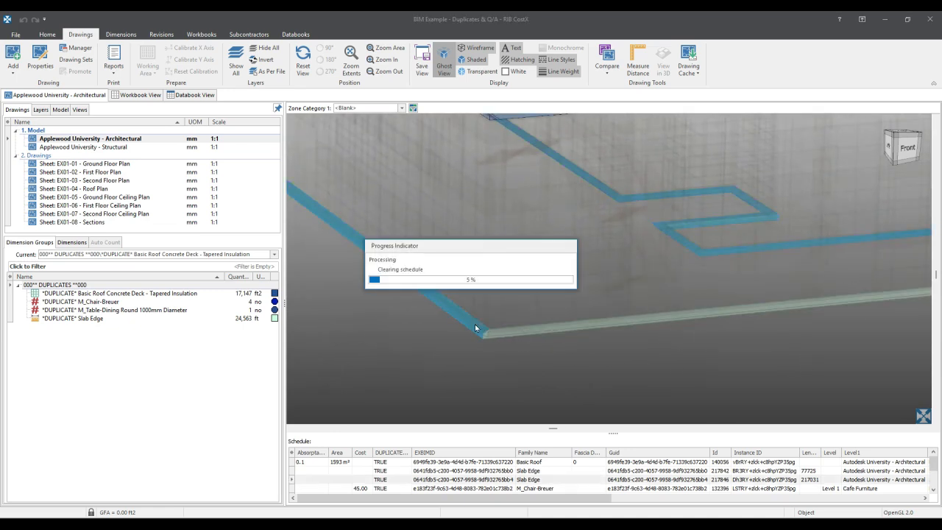
{"action": "left_click", "coordinate": [412, 332]}
{"action": "scroll", "coordinate": [411, 328], "scroll_direction": "down", "scroll_amount": 2}
{"action": "mouse_move", "coordinate": [412, 330]}
{"action": "middle_mouse_down"}
{"action": "mouse_move", "coordinate": [419, 348]}
{"action": "mouse_move", "coordinate": [493, 387]}
{"action": "mouse_move", "coordinate": [435, 369]}
{"action": "mouse_move", "coordinate": [415, 331]}
{"action": "middle_mouse_up"}
{"action": "left_click", "coordinate": [456, 330]}
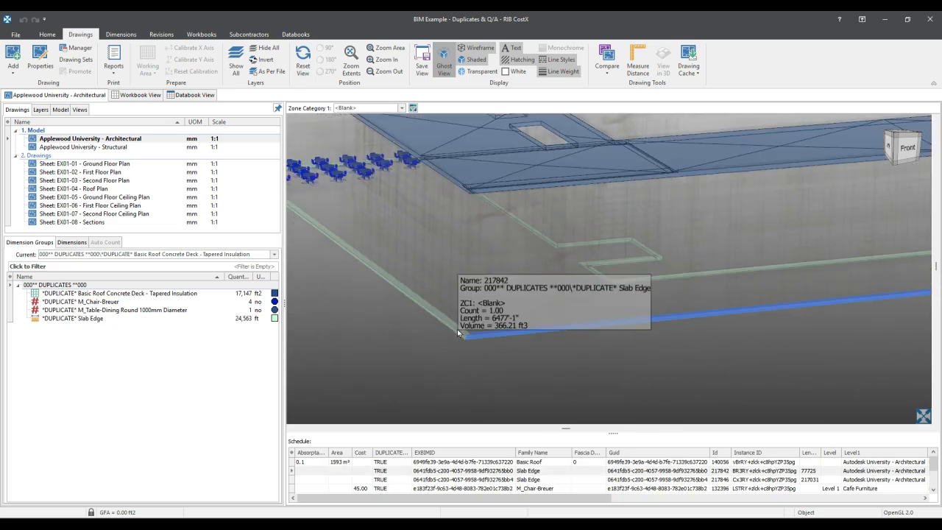
- Make the *DUPLICATE* M_Chair-Breuer dimension group current and inspect a chair dimension among the cafe tables
{"action": "mouse_move", "coordinate": [335, 259]}
{"action": "middle_mouse_down"}
{"action": "mouse_move", "coordinate": [474, 341]}
{"action": "mouse_move", "coordinate": [463, 340]}
{"action": "middle_mouse_up"}
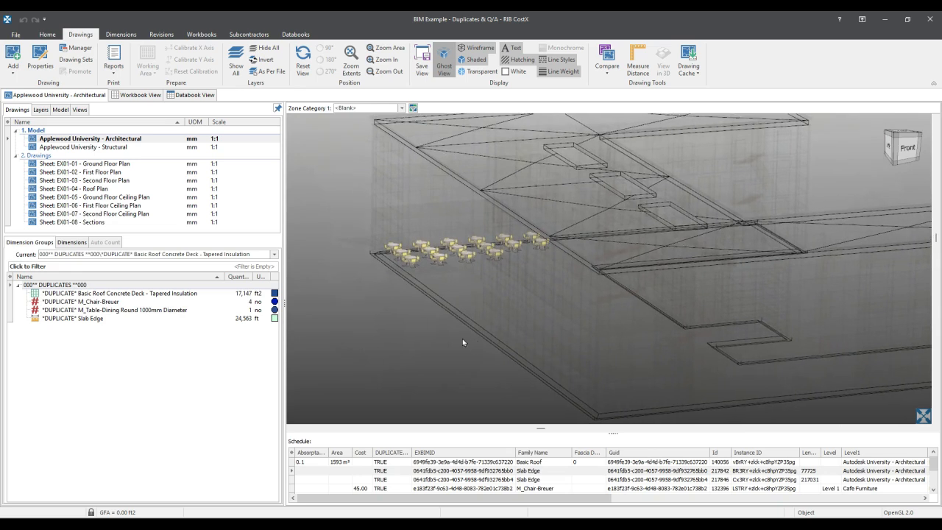
{"action": "mouse_move", "coordinate": [116, 304]}
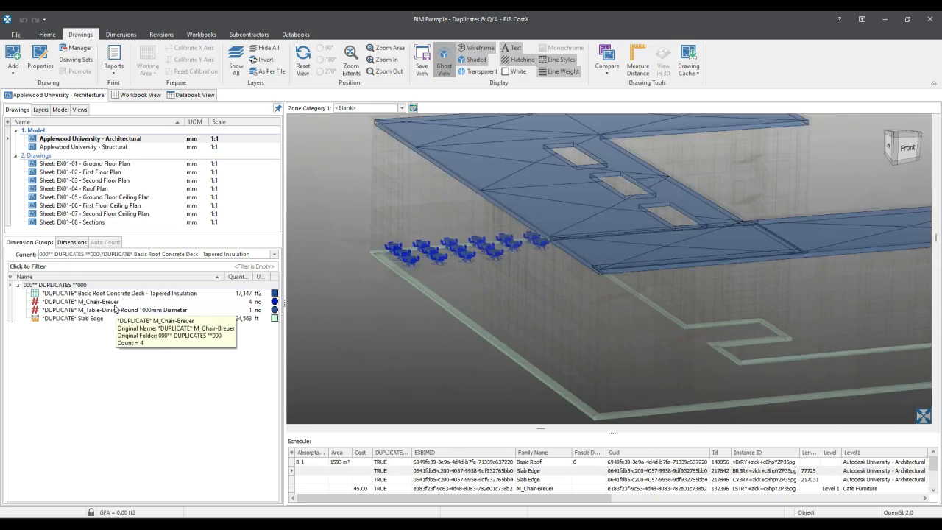
{"action": "left_click", "coordinate": [112, 302]}
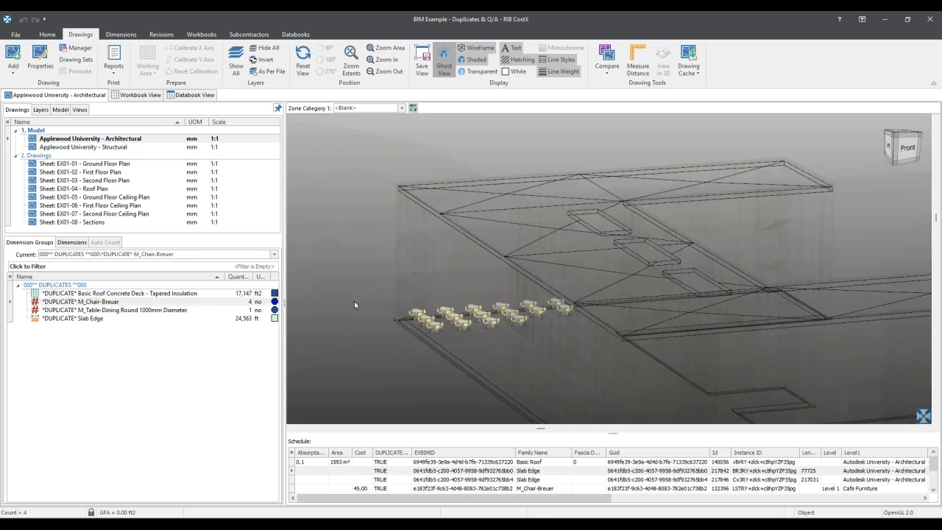
{"action": "scroll", "coordinate": [491, 320], "scroll_direction": "up", "scroll_amount": 5}
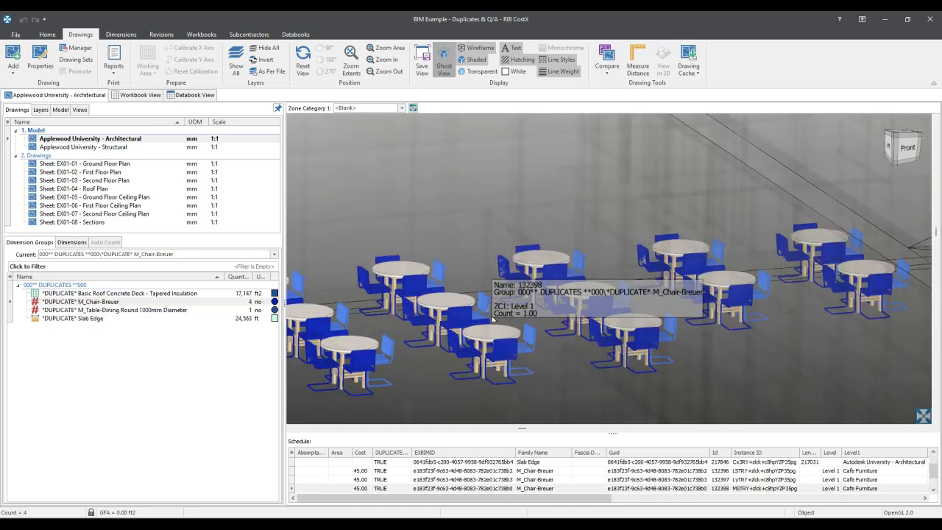
{"action": "left_click", "coordinate": [492, 320]}
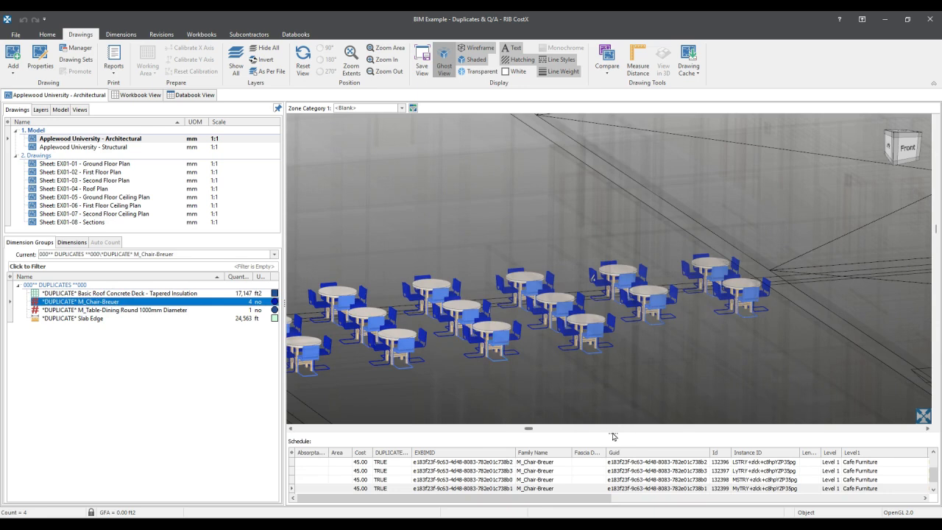
- Close the schedule and examine which cafe chairs are highlighted together under the same object ID
{"action": "left_click", "coordinate": [612, 434]}
{"action": "left_click", "coordinate": [613, 433]}
{"action": "middle_click_drag", "start_coordinate": [442, 380], "coordinate": [800, 336]}
{"action": "middle_click_drag", "start_coordinate": [393, 329], "coordinate": [645, 311]}
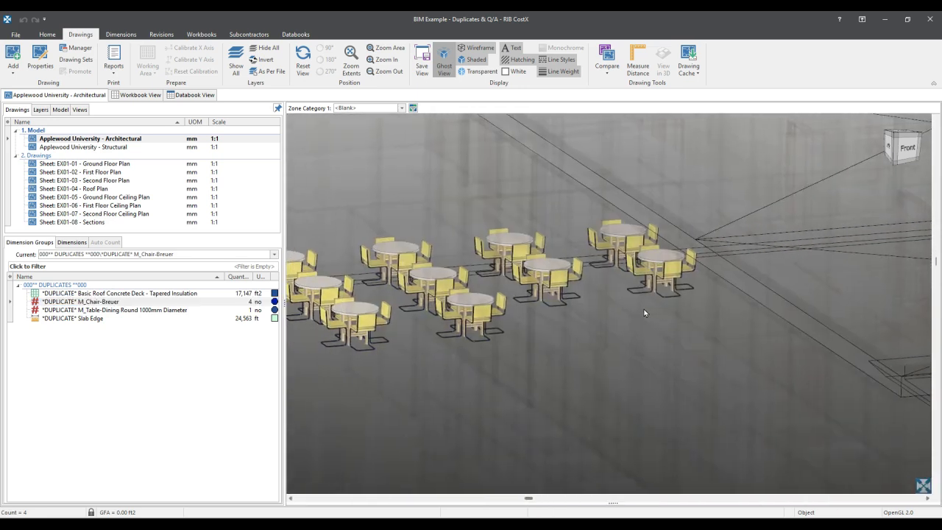
{"action": "middle_click_drag", "start_coordinate": [512, 314], "coordinate": [708, 297]}
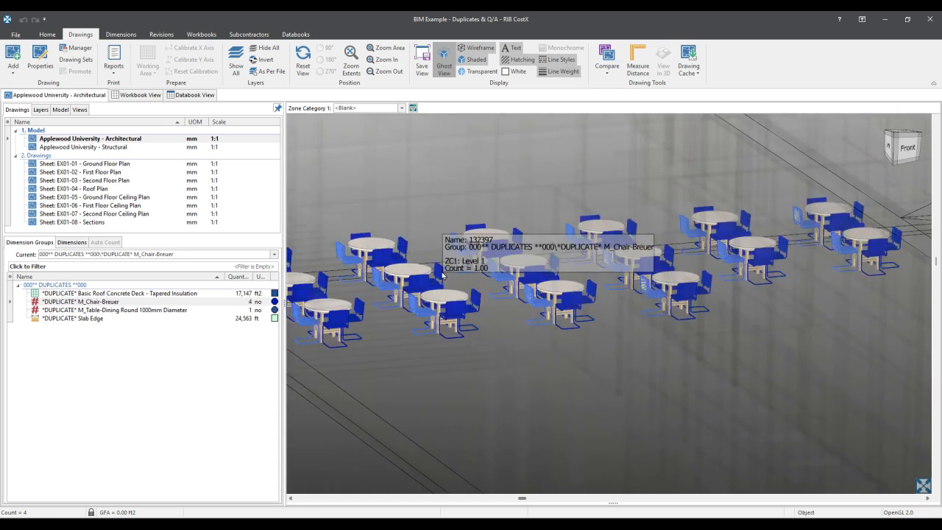
{"action": "scroll", "coordinate": [442, 275], "scroll_direction": "down", "scroll_amount": 2}
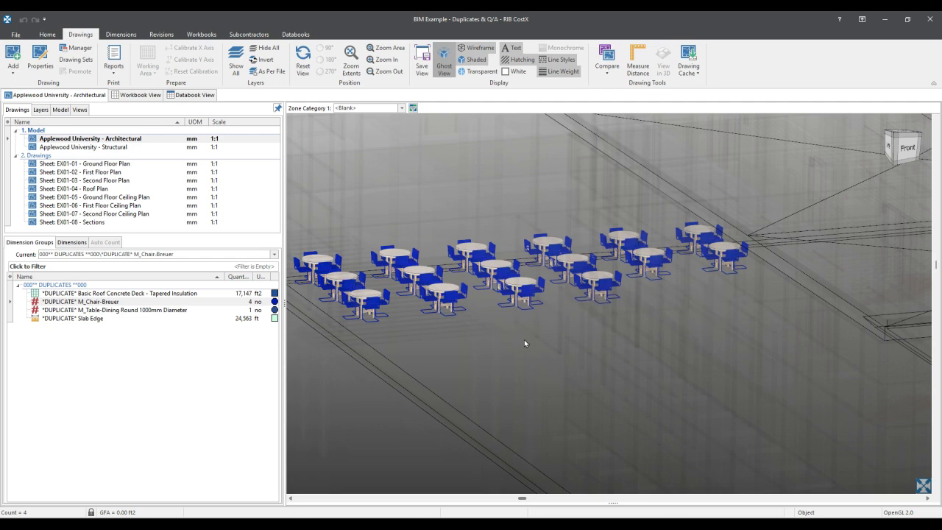
- Make the *DUPLICATE* M_Table-Dining Round 1000mm Diameter group current and examine its tables in the cafe area
{"action": "left_click", "coordinate": [176, 310]}
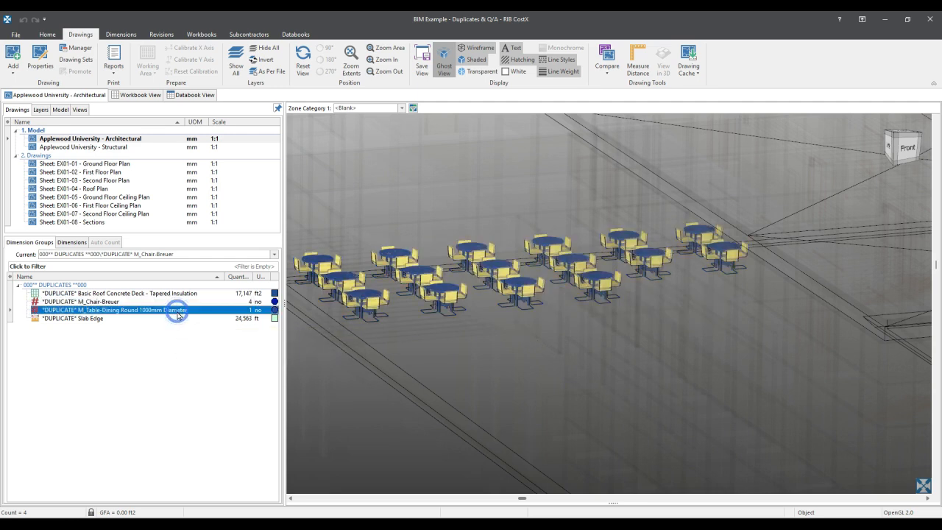
{"action": "left_click", "coordinate": [442, 291]}
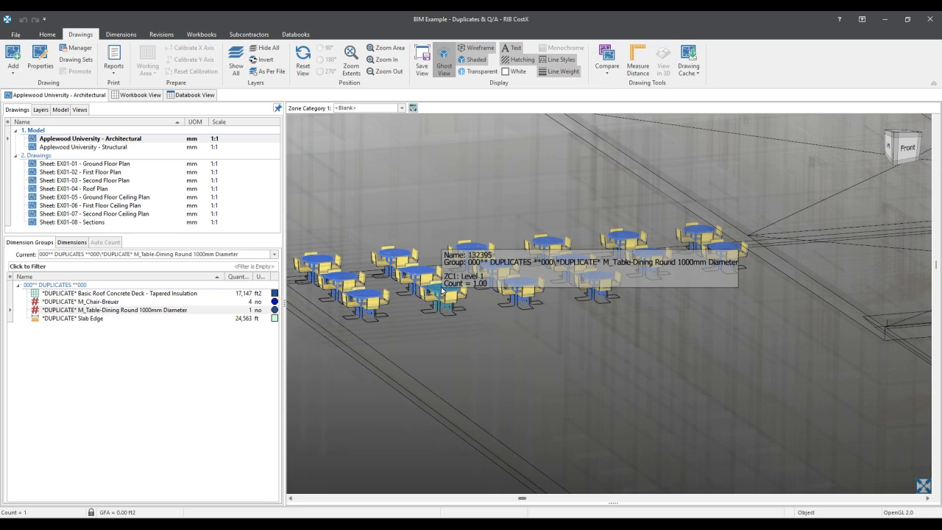
{"action": "middle_click_drag", "start_coordinate": [655, 325], "coordinate": [711, 311]}
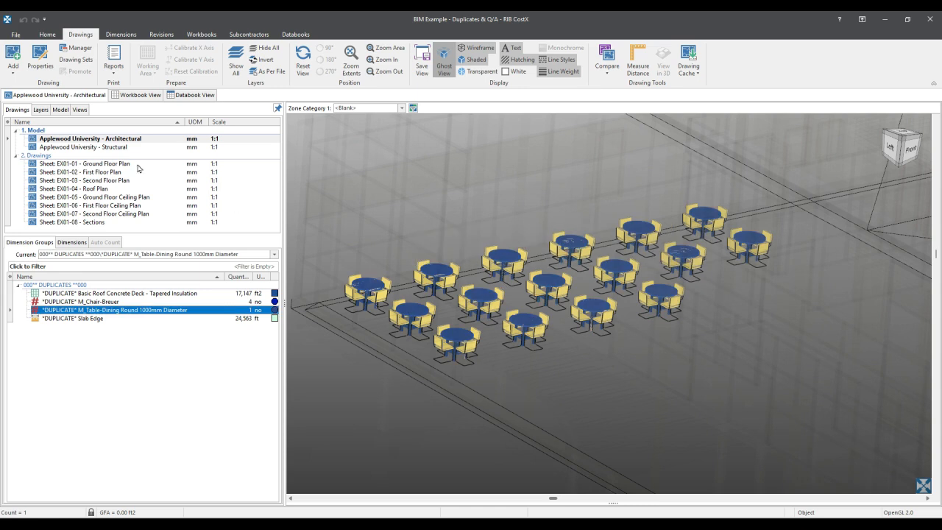
- Examine the Autodesk University - Architectural and Cafe Furniture branches that make up the model's object tree
{"action": "left_click", "coordinate": [61, 109]}
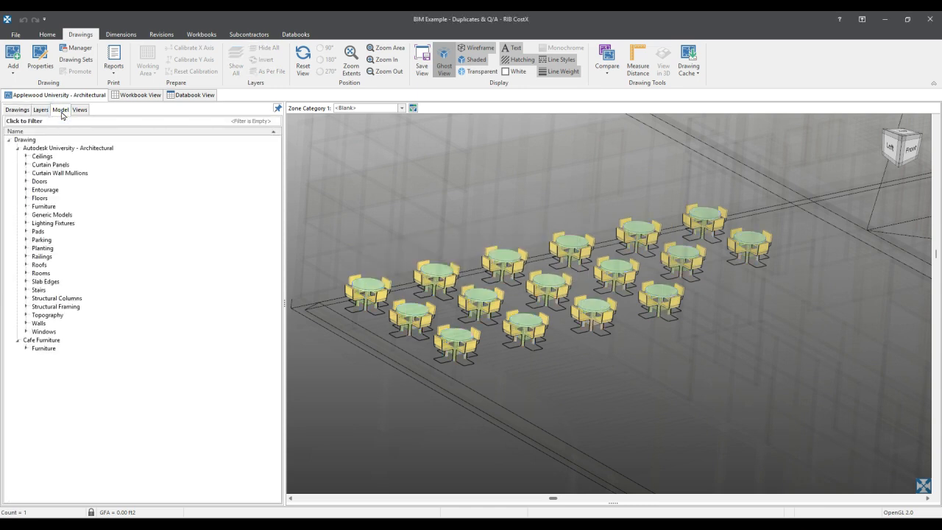
{"action": "left_click", "coordinate": [16, 148]}
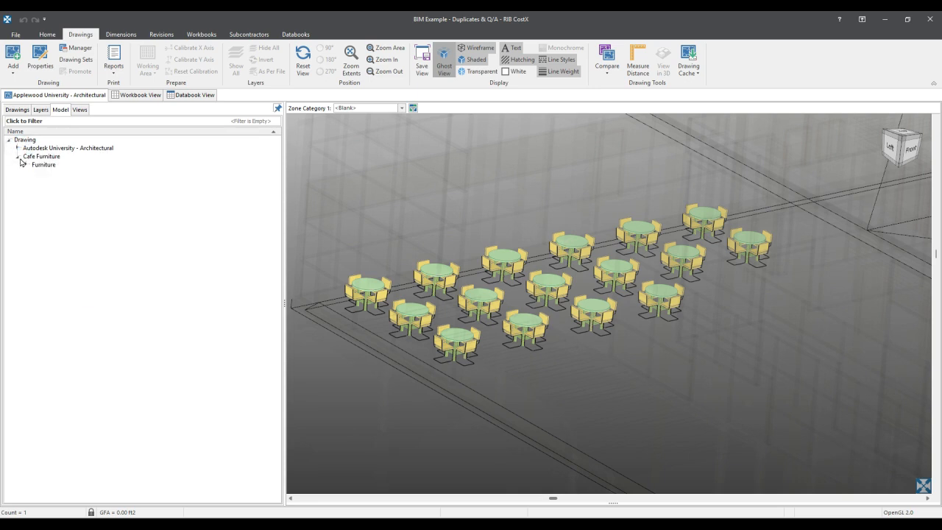
{"action": "left_click", "coordinate": [18, 156]}
{"action": "left_click", "coordinate": [18, 148]}
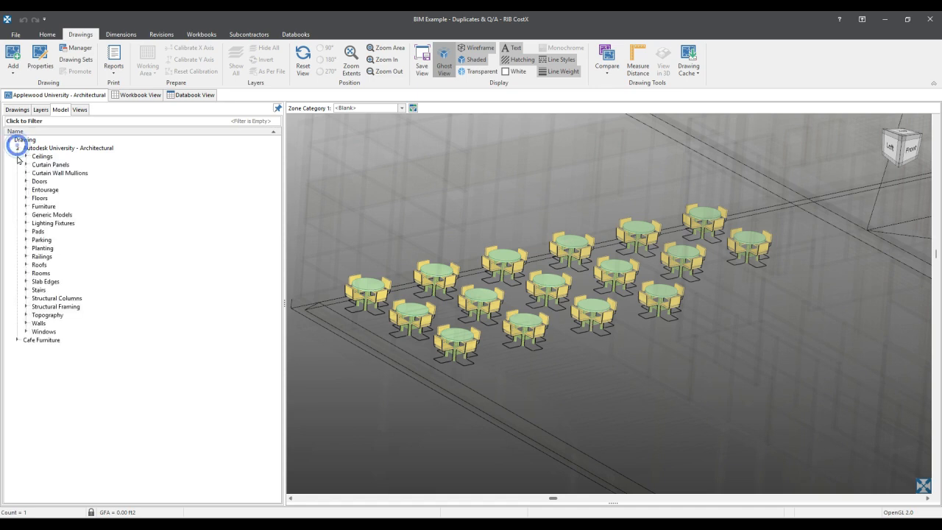
- Expand the Cafe Furniture branch down to the individual M_Chair-Breuer objects to compare them with the chairs in the cafe area
{"action": "scroll", "coordinate": [443, 224], "scroll_direction": "down", "scroll_amount": 2}
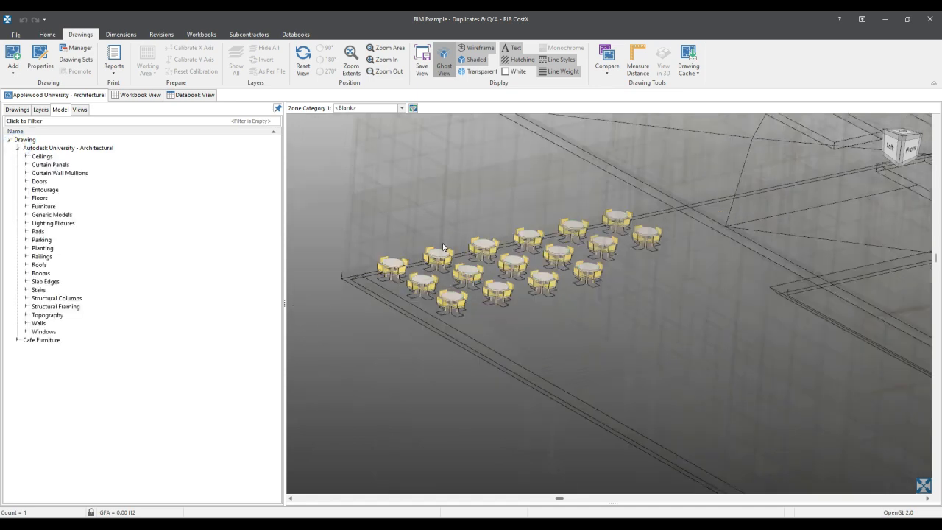
{"action": "scroll", "coordinate": [462, 259], "scroll_direction": "down", "scroll_amount": 2}
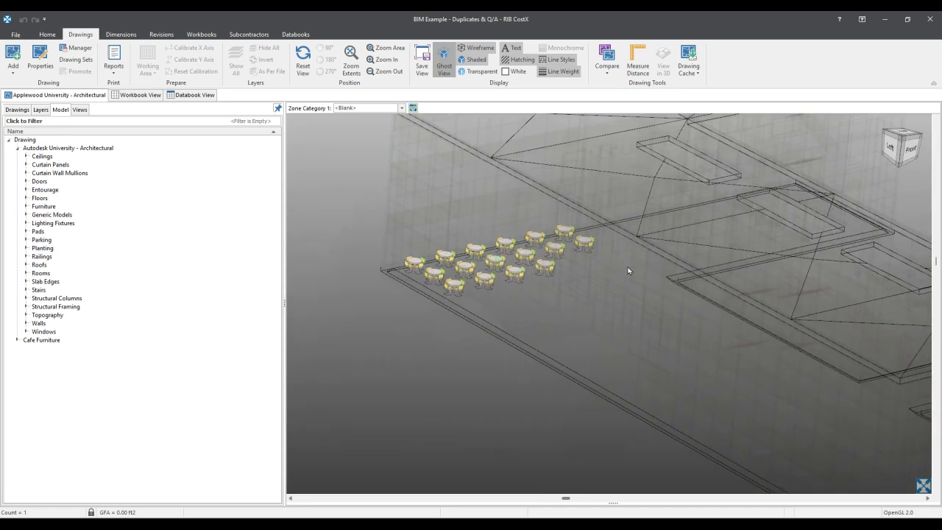
{"action": "scroll", "coordinate": [617, 246], "scroll_direction": "down", "scroll_amount": 2}
{"action": "middle_click_drag", "start_coordinate": [616, 246], "coordinate": [546, 232]}
{"action": "scroll", "coordinate": [463, 247], "scroll_direction": "up", "scroll_amount": 2}
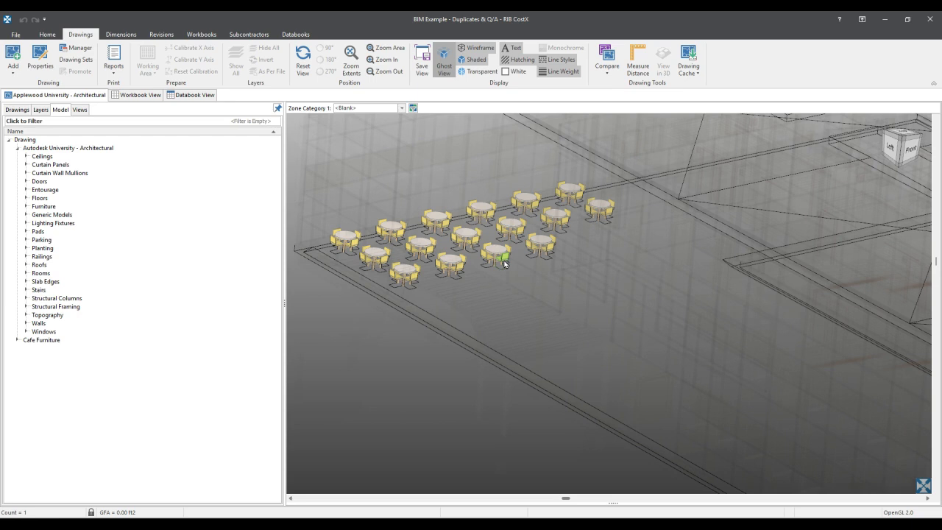
{"action": "scroll", "coordinate": [504, 263], "scroll_direction": "down", "scroll_amount": 2}
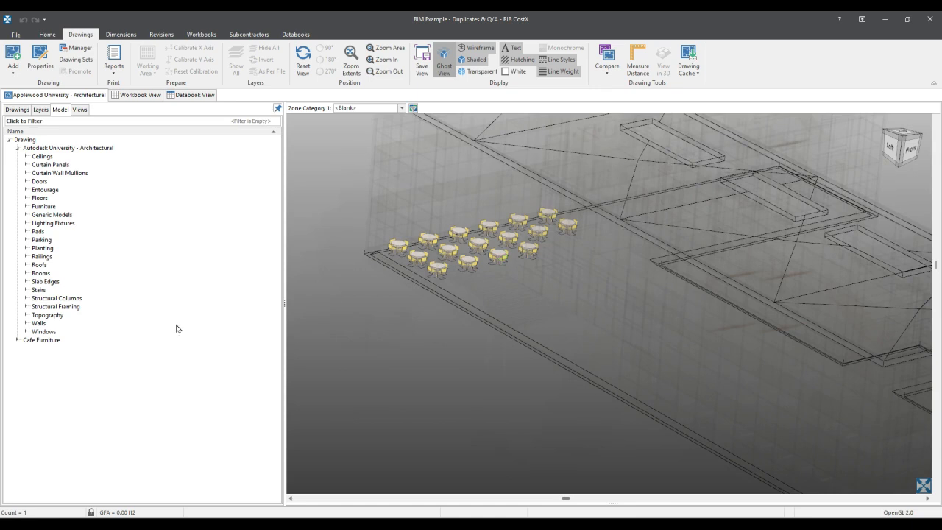
{"action": "left_click", "coordinate": [17, 340]}
{"action": "left_click", "coordinate": [26, 348]}
{"action": "left_click", "coordinate": [34, 356]}
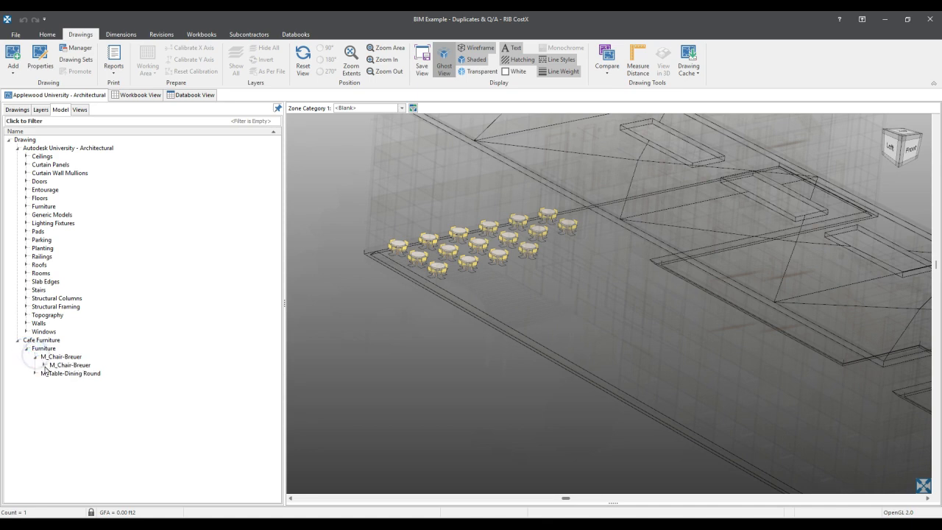
{"action": "left_click", "coordinate": [44, 365]}
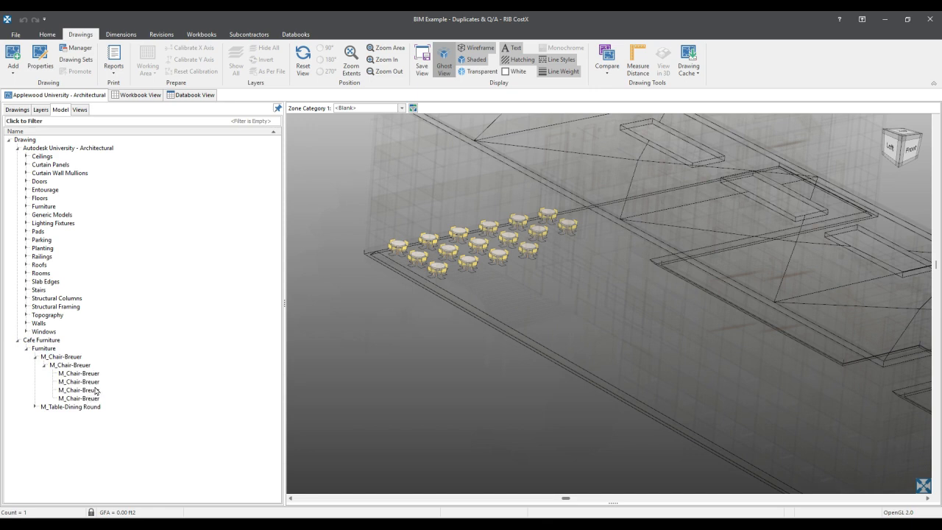
- Expand M_Table-Dining Round down to its 1000mm Diameter object and isolate that object in the view
{"action": "left_click", "coordinate": [34, 406]}
{"action": "left_click", "coordinate": [45, 415]}
{"action": "left_click", "coordinate": [82, 423]}
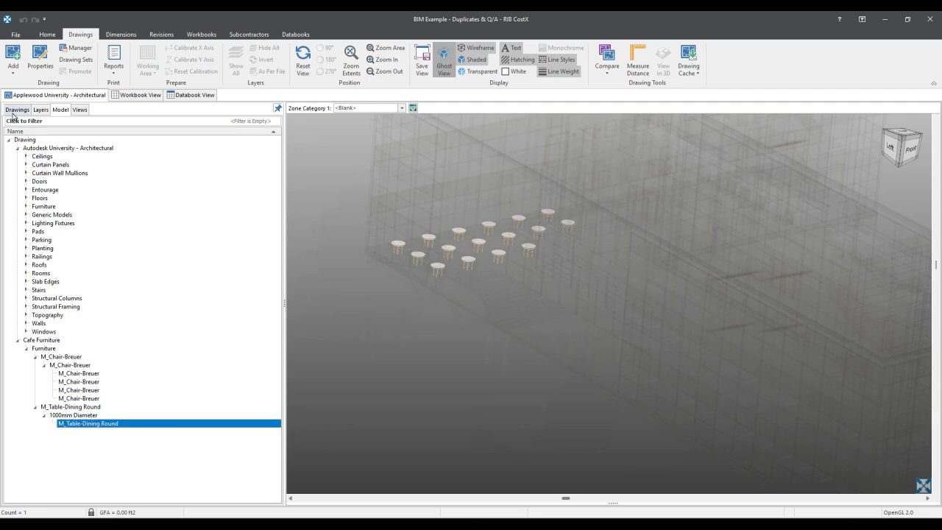
- Return to the drawings list, open the schedule and compare the duplicate table and chair groups, leaving *DUPLICATE* M_Chair-Breuer current
{"action": "left_click", "coordinate": [17, 110]}
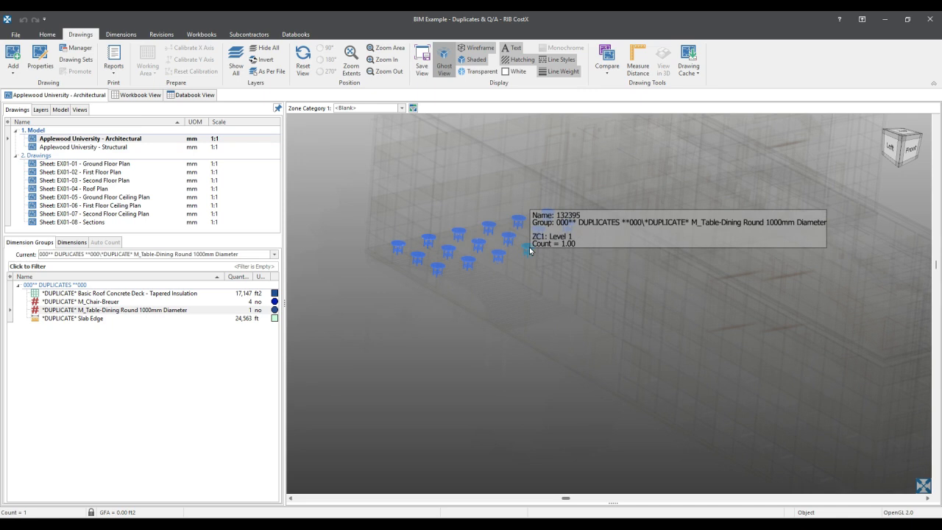
{"action": "left_click", "coordinate": [613, 502]}
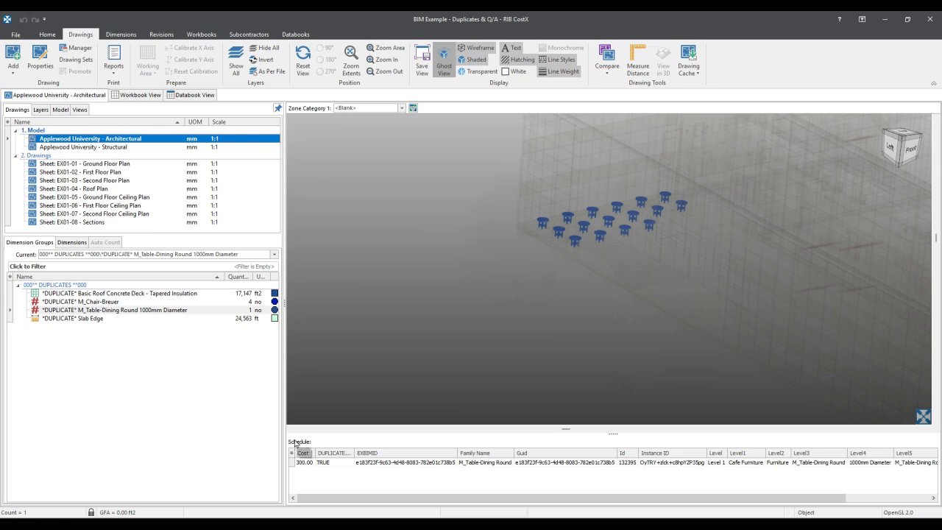
{"action": "mouse_move", "coordinate": [255, 315]}
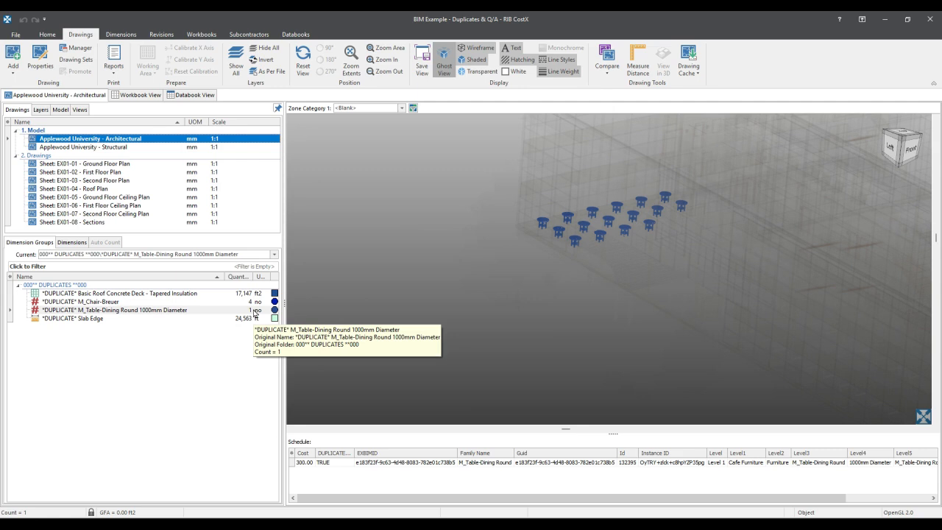
{"action": "left_click", "coordinate": [255, 302]}
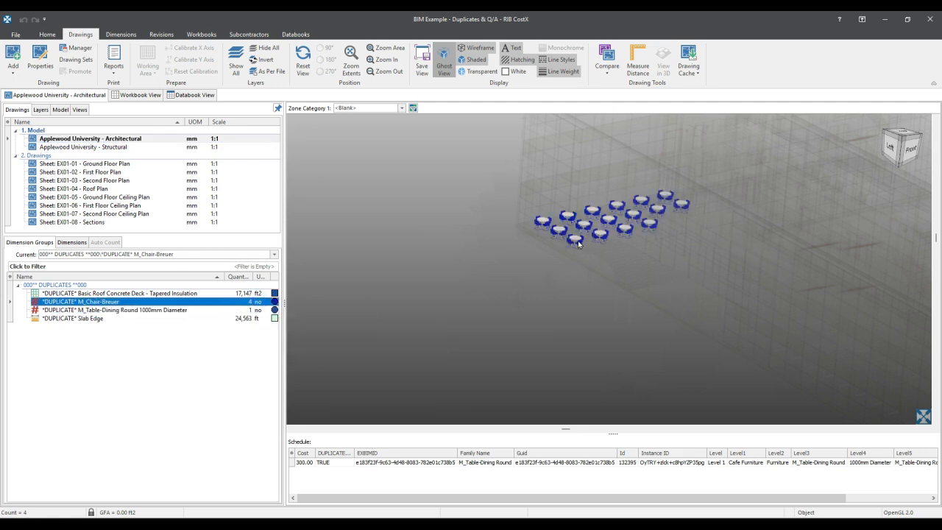
{"action": "left_click", "coordinate": [179, 309]}
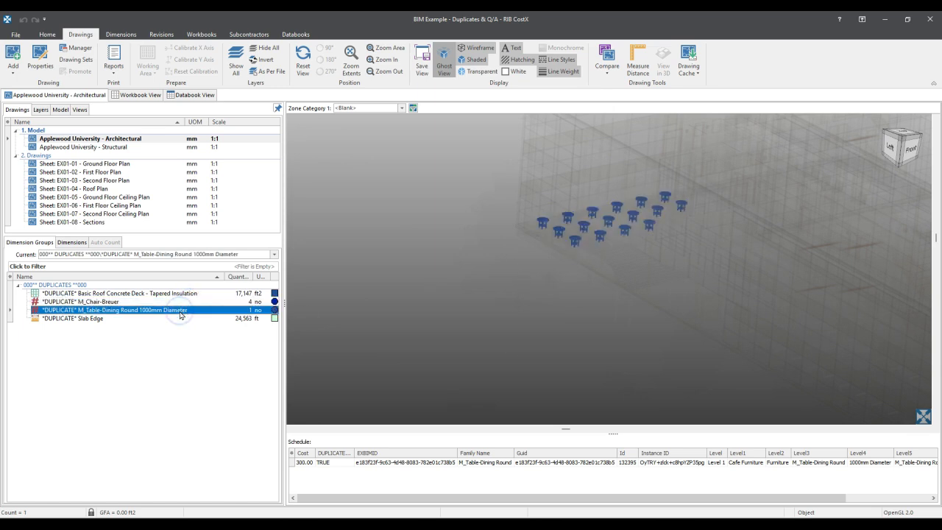
{"action": "left_click", "coordinate": [158, 302]}
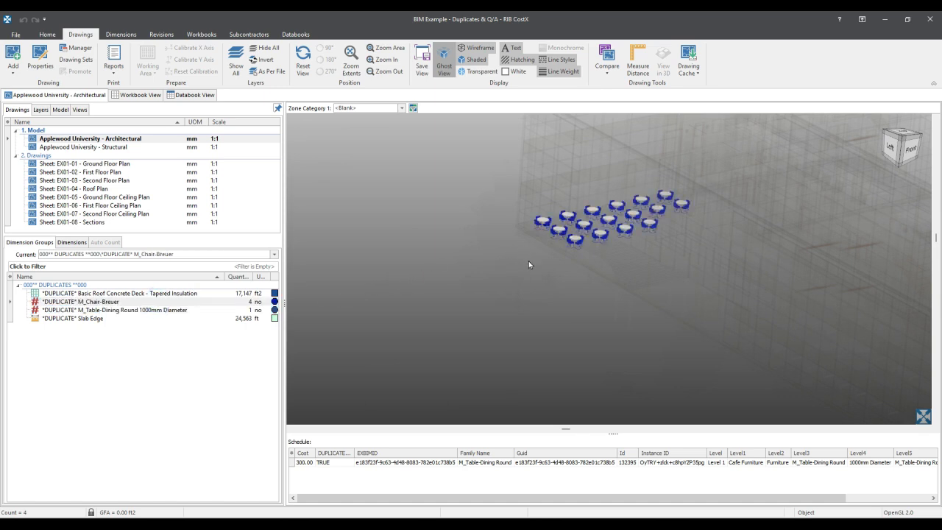
- Show all objects of the architectural model with the whole building in view
{"action": "scroll", "coordinate": [557, 277], "scroll_direction": "down", "scroll_amount": 4}
{"action": "middle_click_drag", "start_coordinate": [557, 279], "coordinate": [485, 269]}
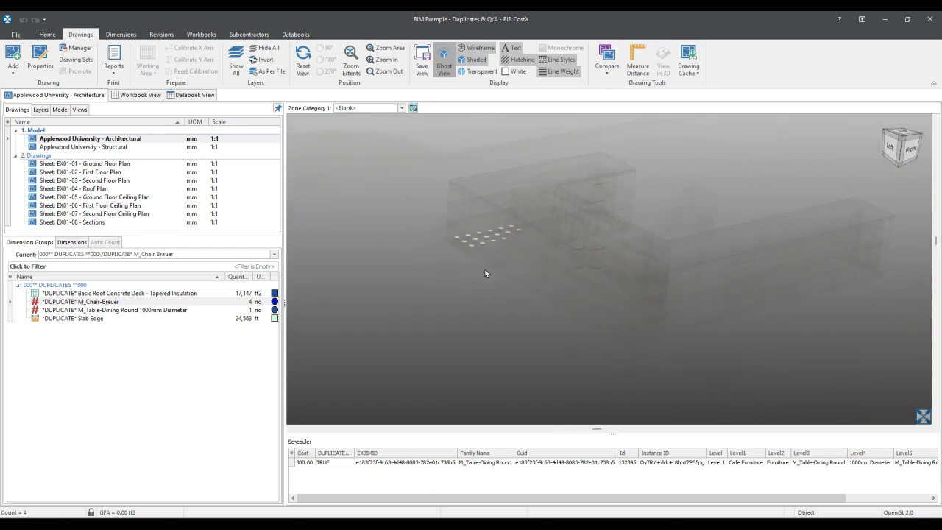
{"action": "right_click", "coordinate": [461, 303]}
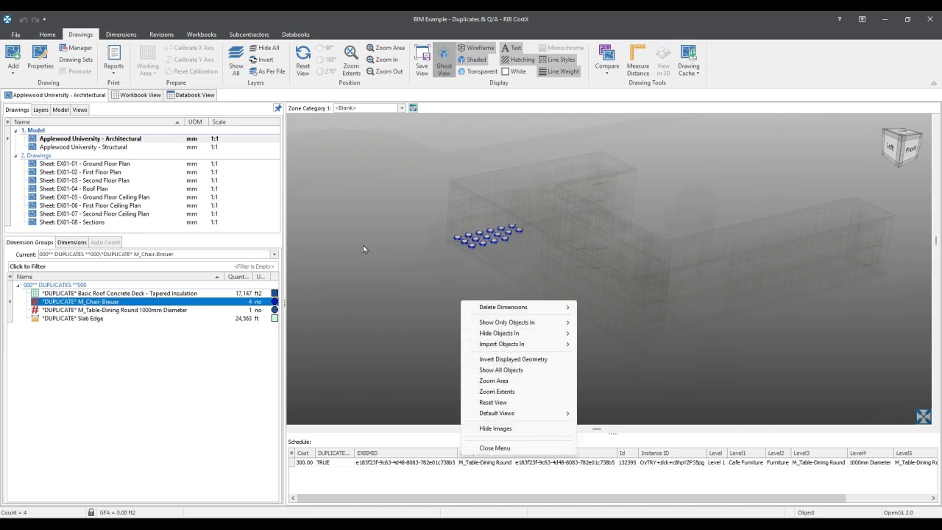
{"action": "left_click", "coordinate": [510, 369]}
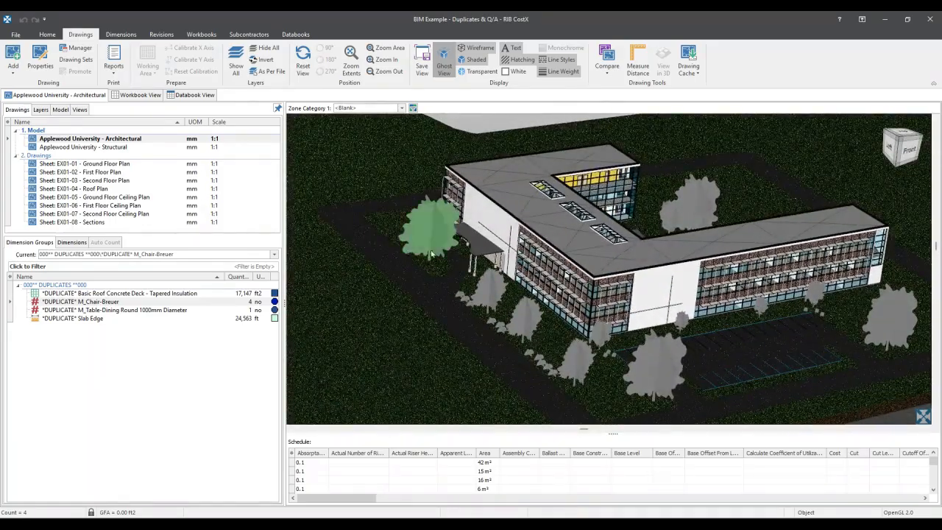
- Hide the tree that covers the curved entrance canopy
{"action": "scroll", "coordinate": [408, 254], "scroll_direction": "up", "scroll_amount": 2}
{"action": "scroll", "coordinate": [548, 254], "scroll_direction": "up", "scroll_amount": 2}
{"action": "scroll", "coordinate": [548, 254], "scroll_direction": "up", "scroll_amount": 1}
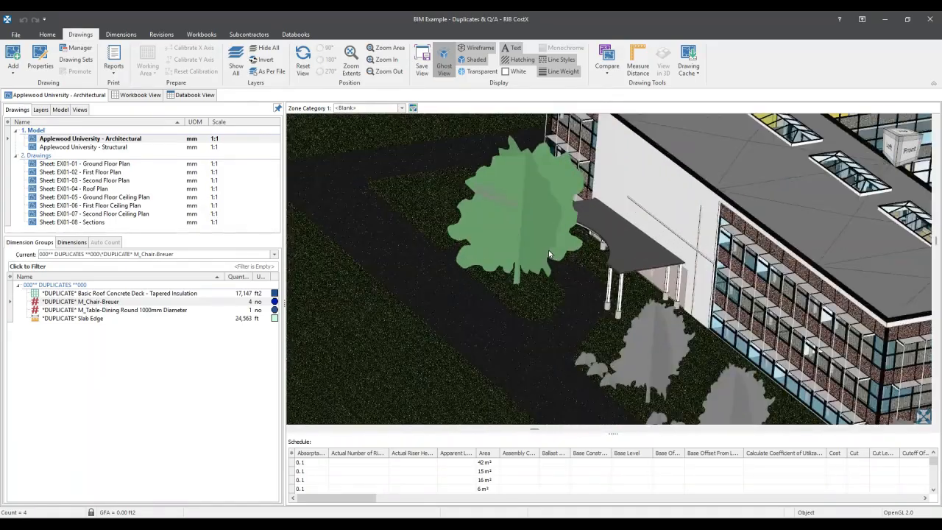
{"action": "left_click", "coordinate": [548, 254]}
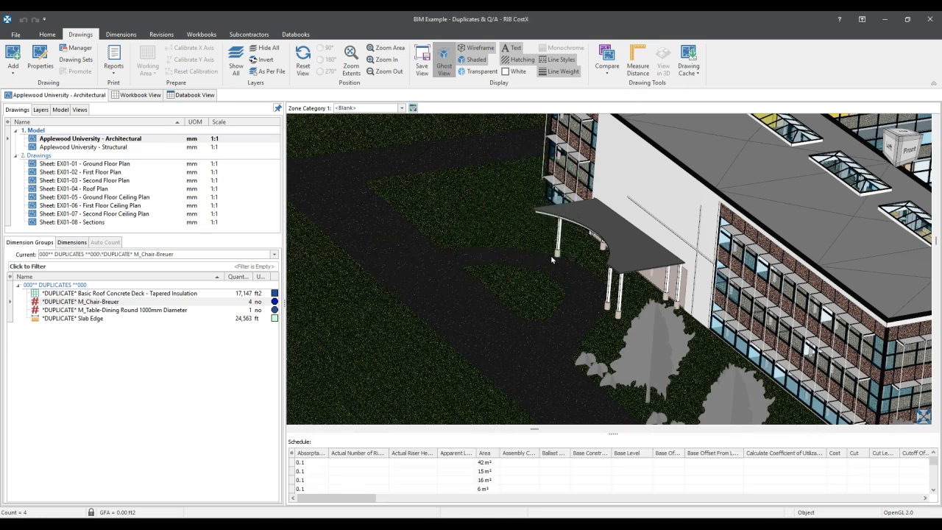
- Isolate the 450mm M_Concrete-Round-Column objects that support the entrance canopy
{"action": "scroll", "coordinate": [558, 262], "scroll_direction": "up", "scroll_amount": 1}
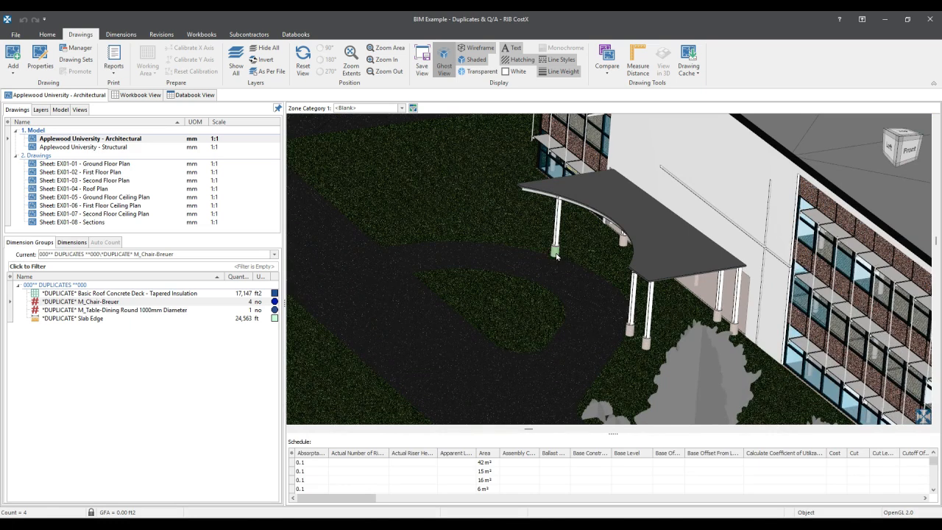
{"action": "right_click", "coordinate": [556, 255]}
{"action": "mouse_move", "coordinate": [632, 296]}
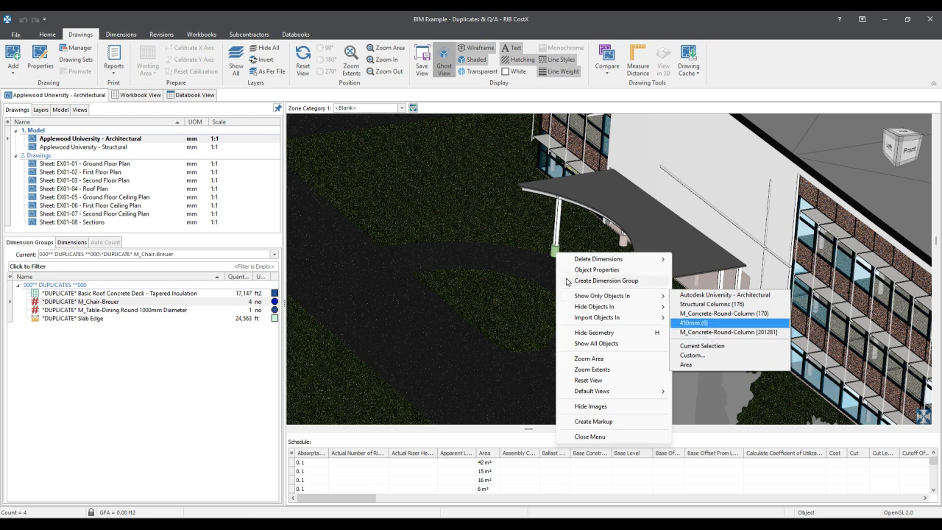
{"action": "right_click", "coordinate": [555, 251]}
{"action": "mouse_move", "coordinate": [613, 296]}
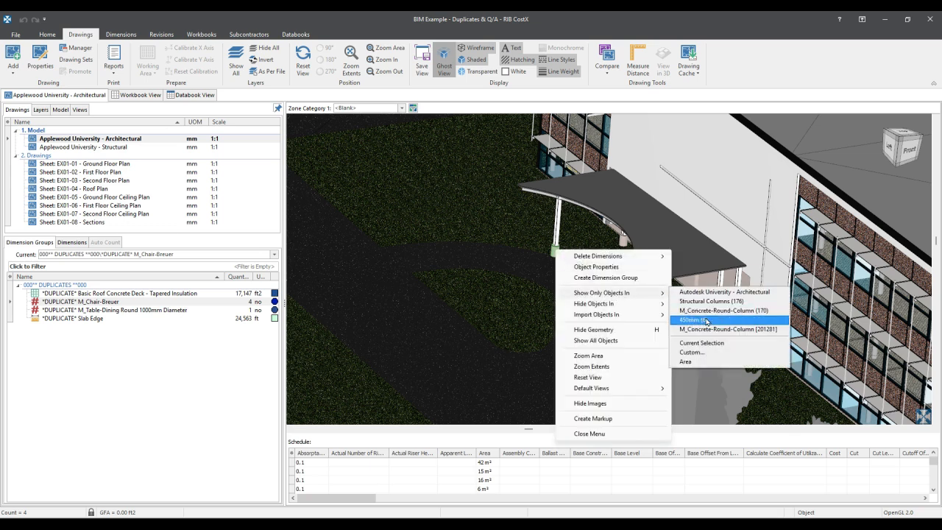
{"action": "left_click", "coordinate": [705, 320]}
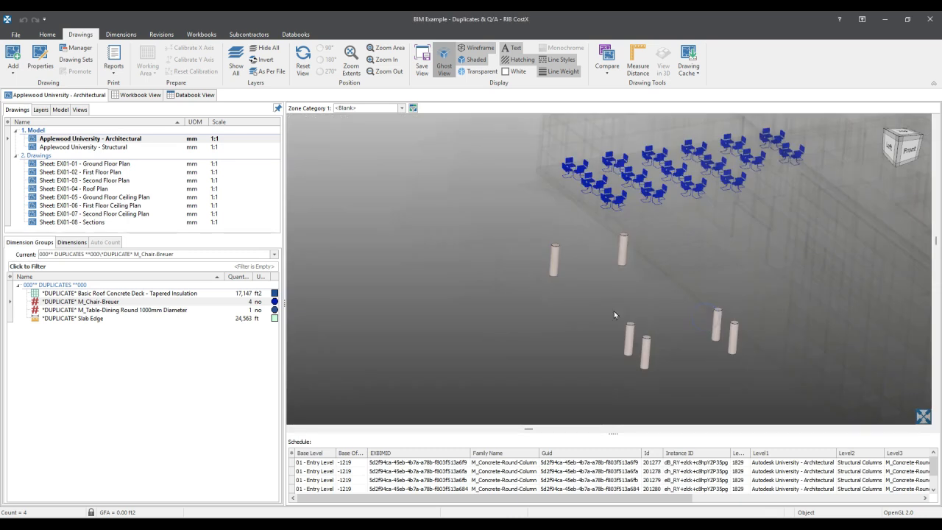
{"action": "middle_click_drag", "start_coordinate": [661, 301], "coordinate": [568, 266]}
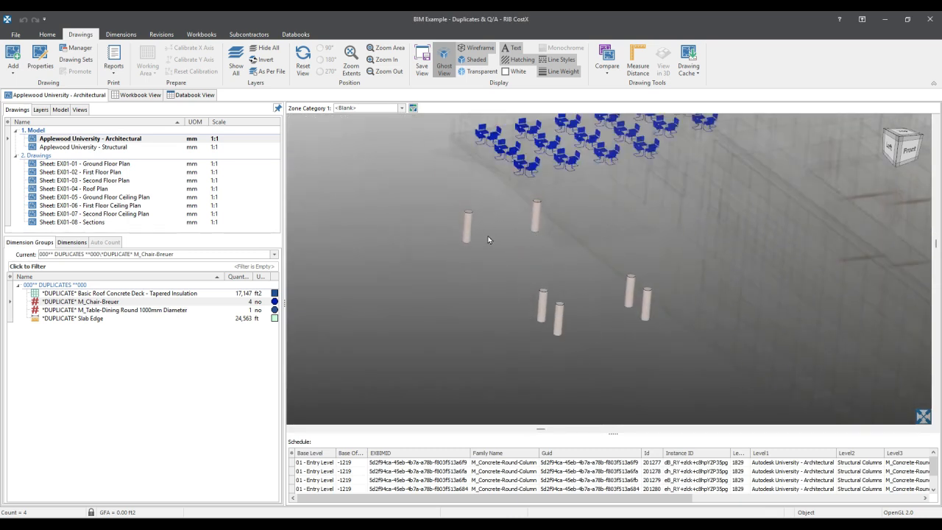
- Open the Applewood University - Structural model and dismiss its duplicate object ID warning
{"action": "mouse_move", "coordinate": [120, 150]}
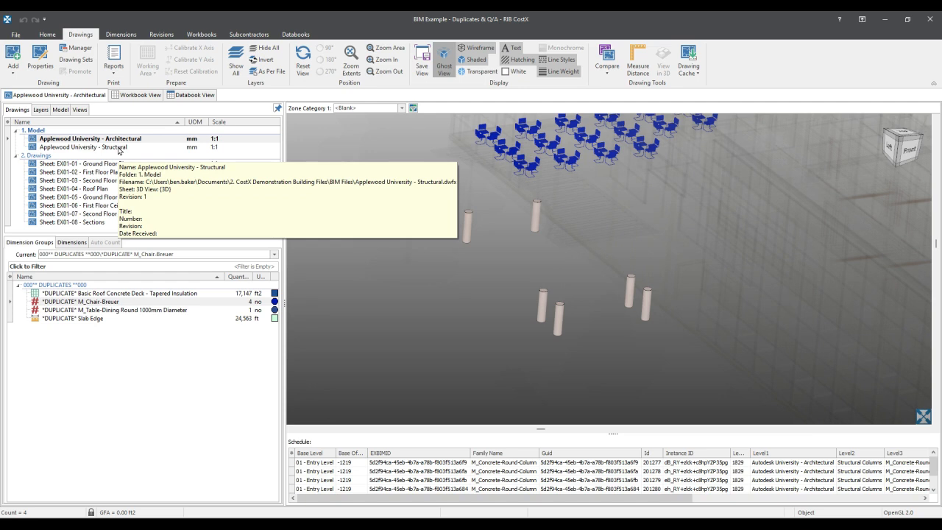
{"action": "double_click", "coordinate": [118, 147]}
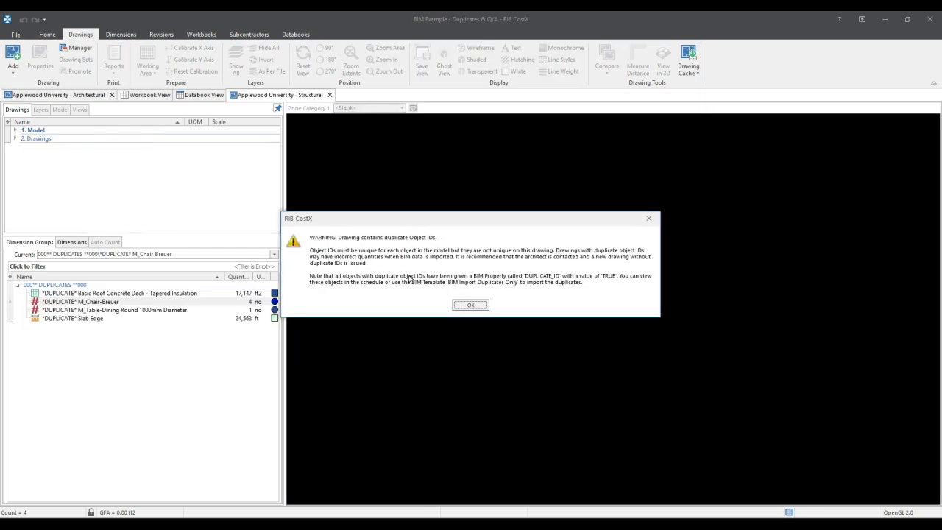
{"action": "left_click", "coordinate": [471, 305]}
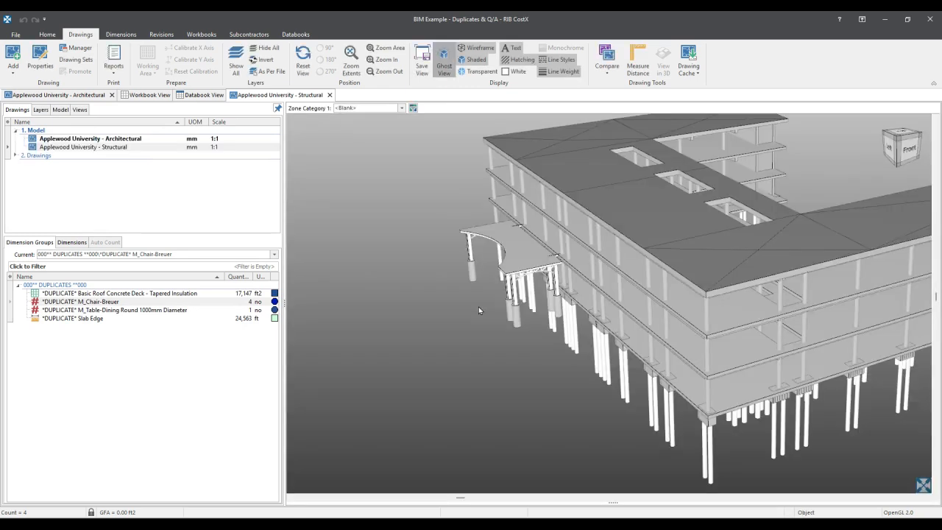
- Isolate the 30" dia round concrete columns under the structural model's canopy, and switch back to the Architectural model for comparison
{"action": "left_click_drag", "start_coordinate": [536, 348], "coordinate": [461, 293]}
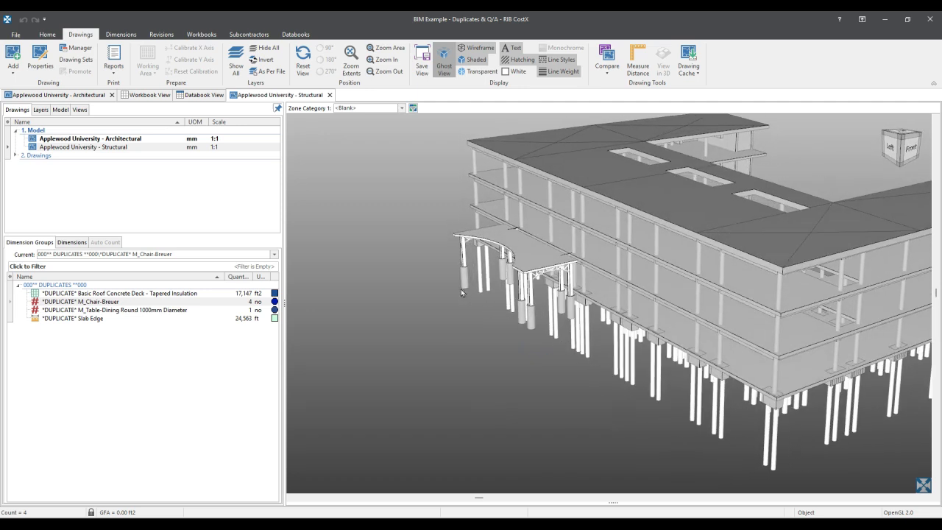
{"action": "scroll", "coordinate": [435, 280], "scroll_direction": "up", "scroll_amount": 3}
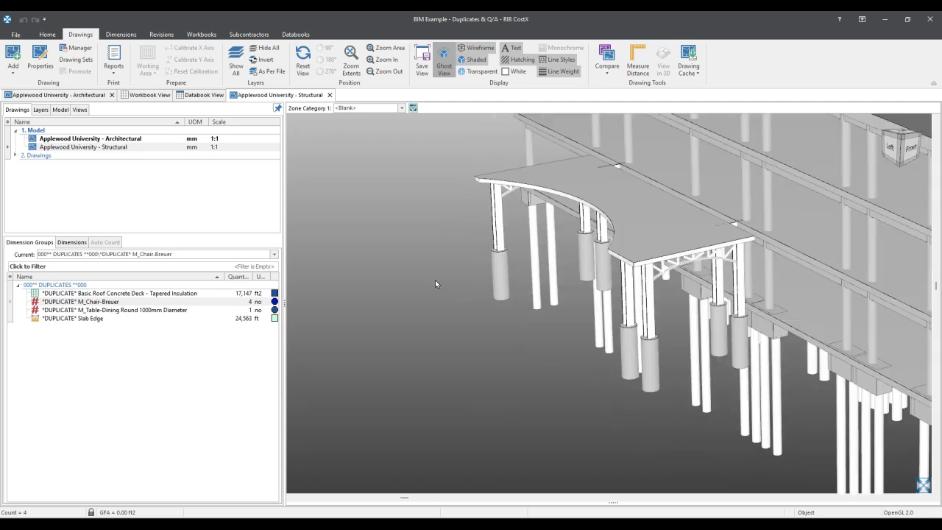
{"action": "right_click", "coordinate": [501, 271]}
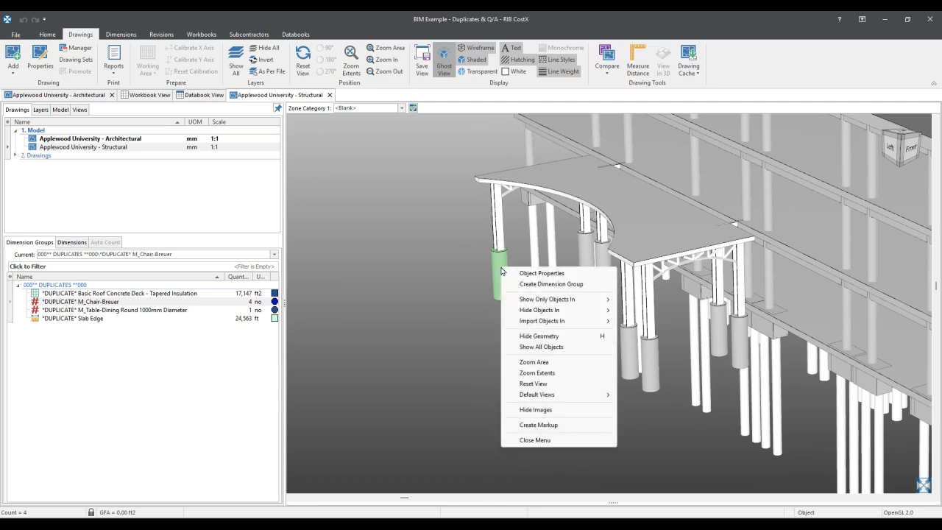
{"action": "left_click", "coordinate": [558, 300]}
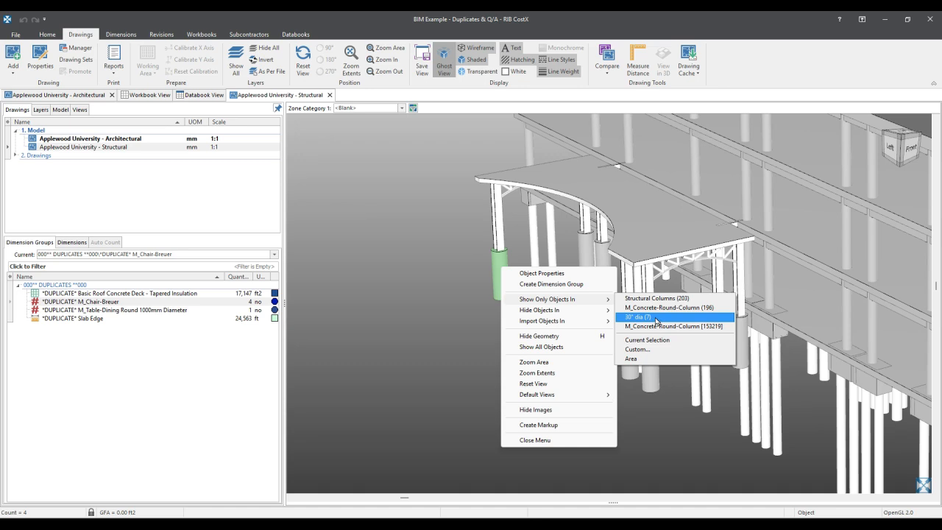
{"action": "left_click", "coordinate": [656, 320]}
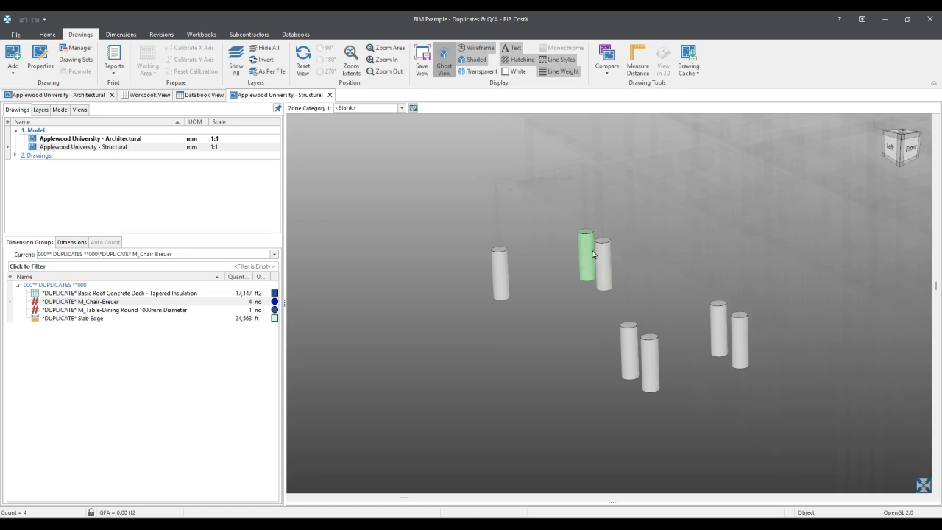
{"action": "double_click", "coordinate": [138, 142]}
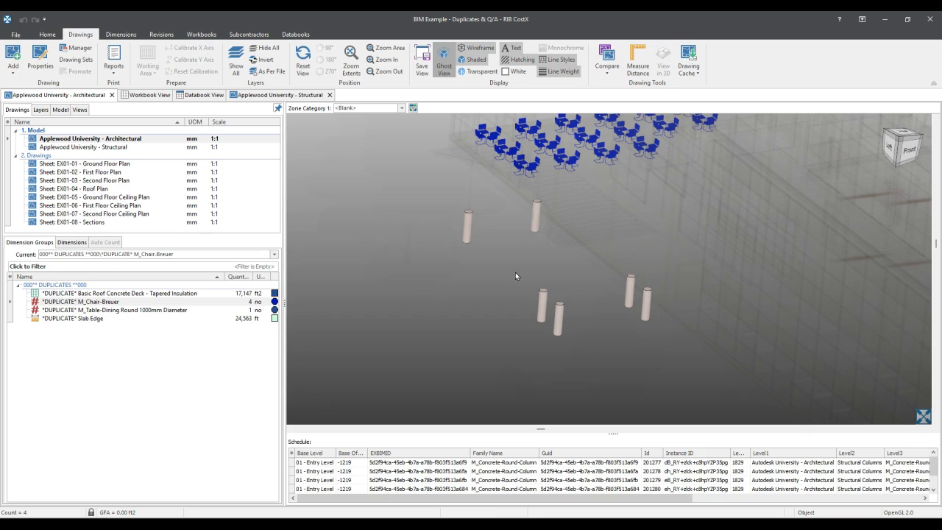
- In the Structural model, review the object properties of a round concrete canopy column, and close them
{"action": "double_click", "coordinate": [118, 147]}
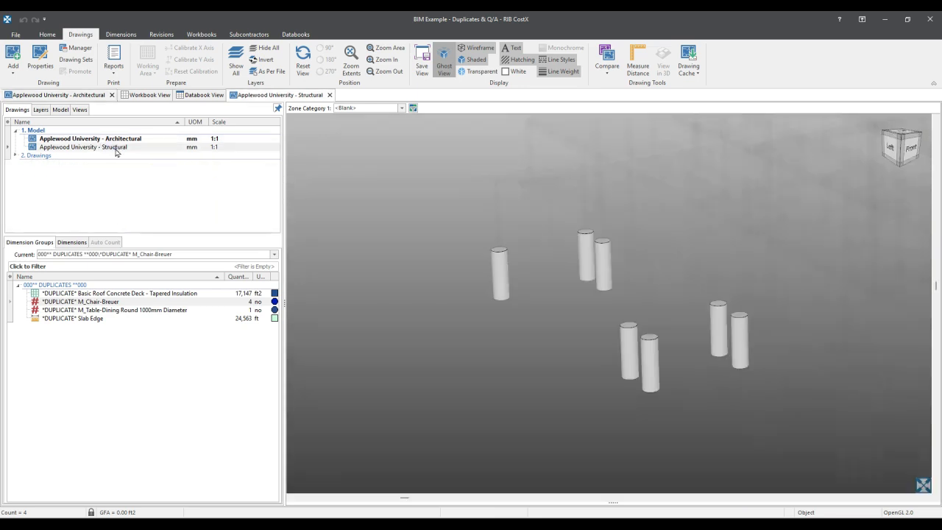
{"action": "right_click", "coordinate": [500, 257]}
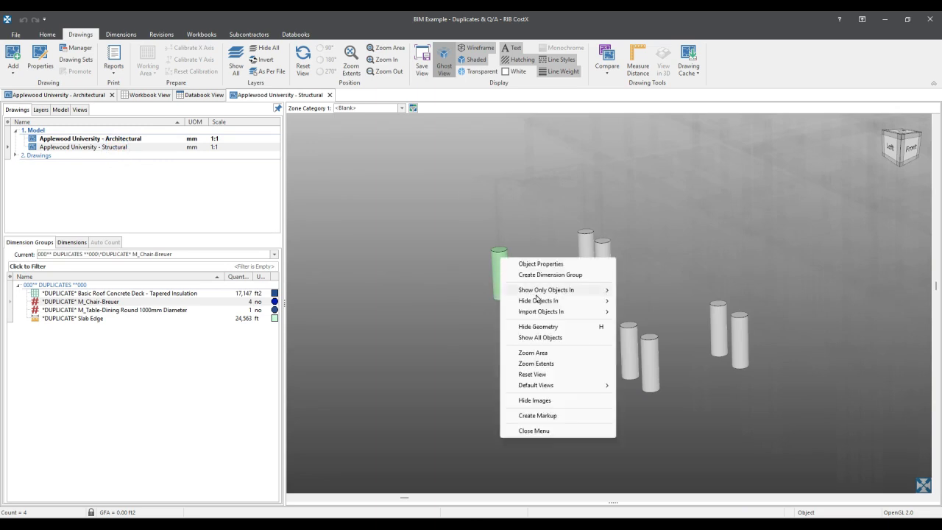
{"action": "left_click", "coordinate": [558, 265]}
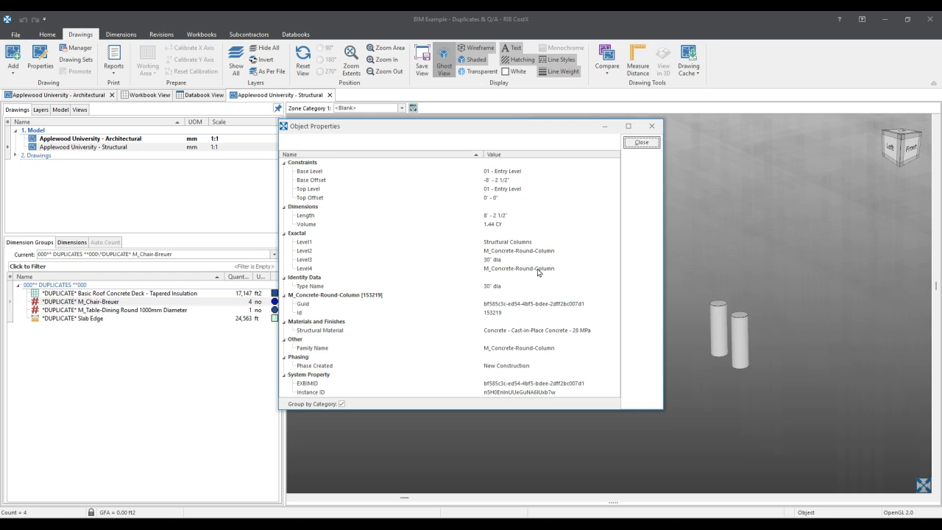
{"action": "left_click", "coordinate": [641, 142]}
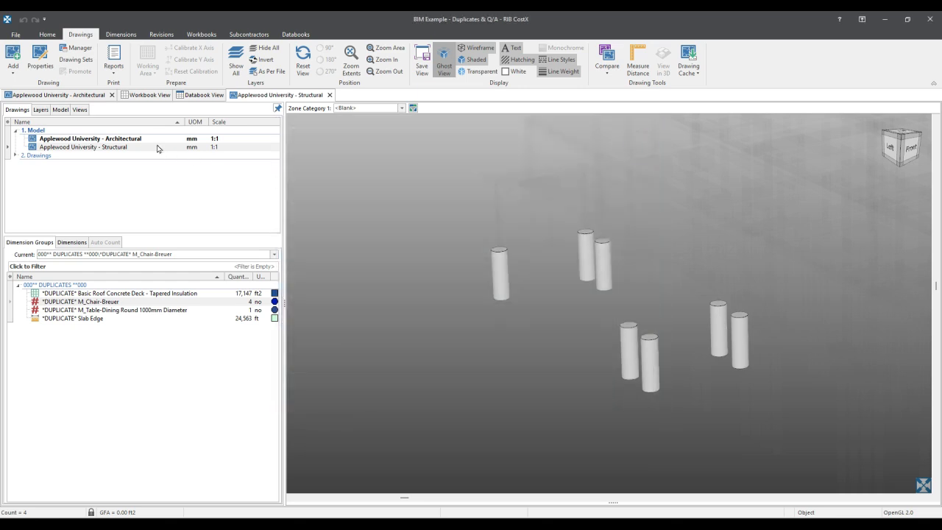
- Switch to the Architectural model and review the object properties of the matching round canopy column for comparison
{"action": "left_click", "coordinate": [144, 141]}
{"action": "right_click", "coordinate": [470, 221]}
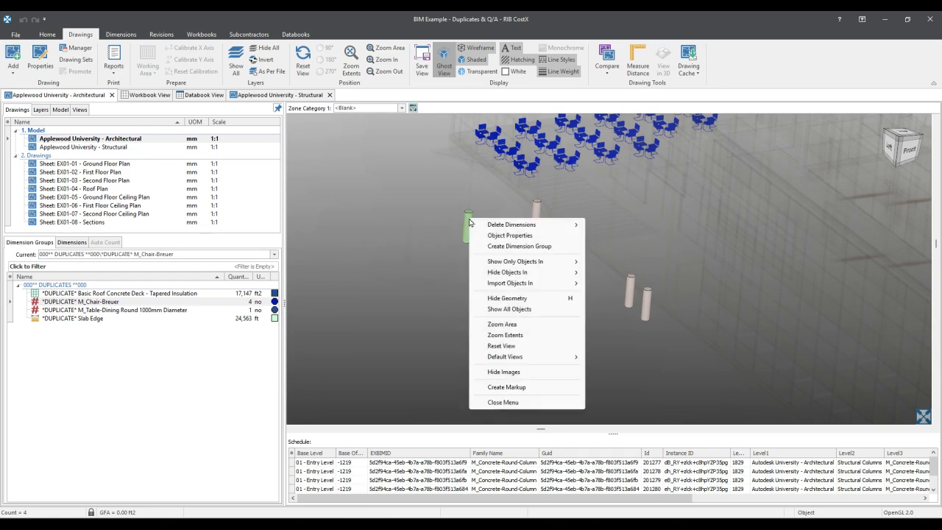
{"action": "left_click", "coordinate": [514, 235]}
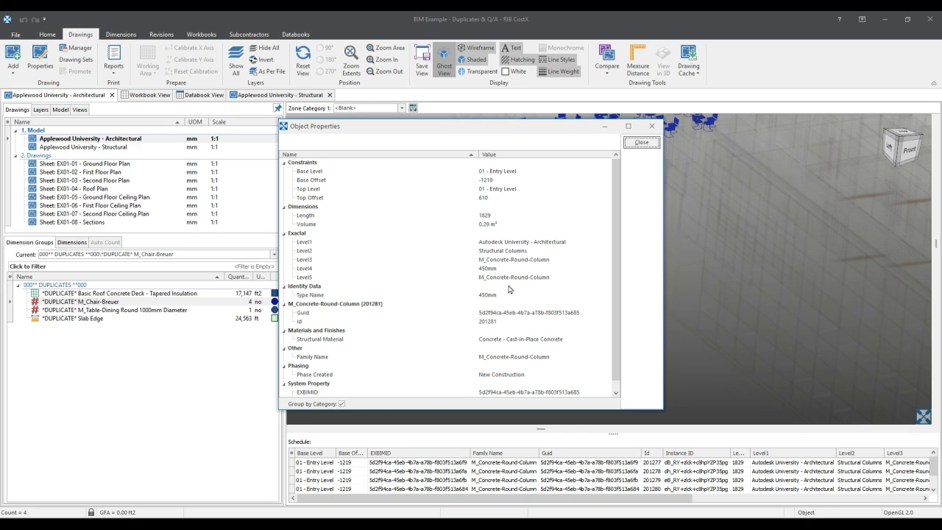
{"action": "left_click", "coordinate": [644, 145]}
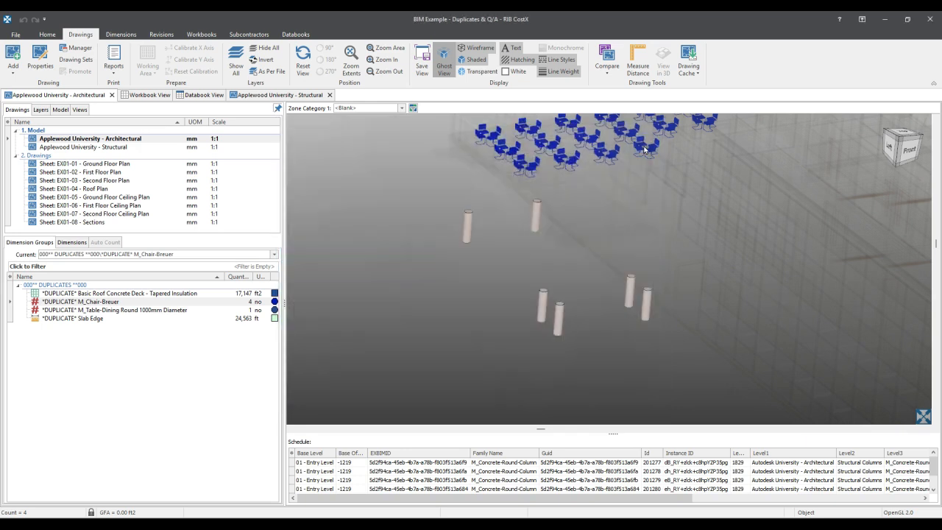
- Return to the Structural model and isolate the Structural Foundations category to view its pile caps and piles
{"action": "double_click", "coordinate": [127, 147]}
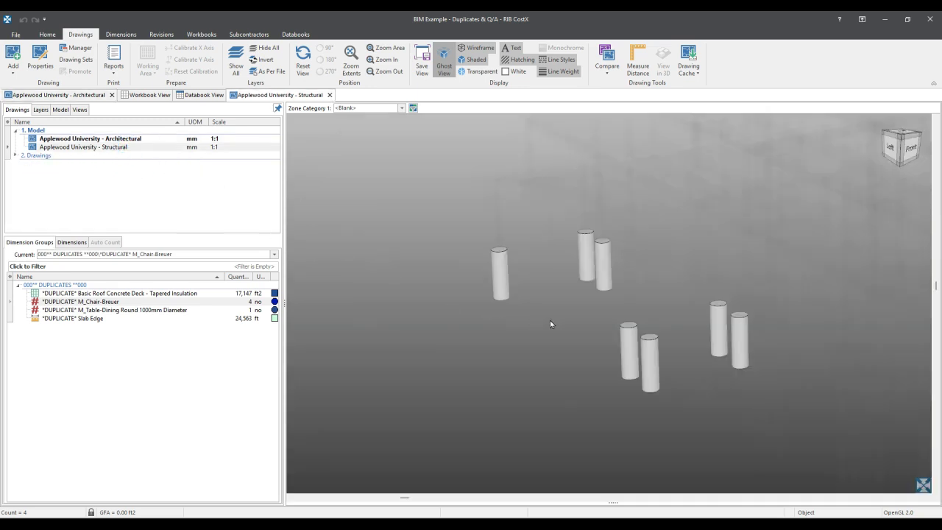
{"action": "scroll", "coordinate": [552, 323], "scroll_direction": "down", "scroll_amount": 4}
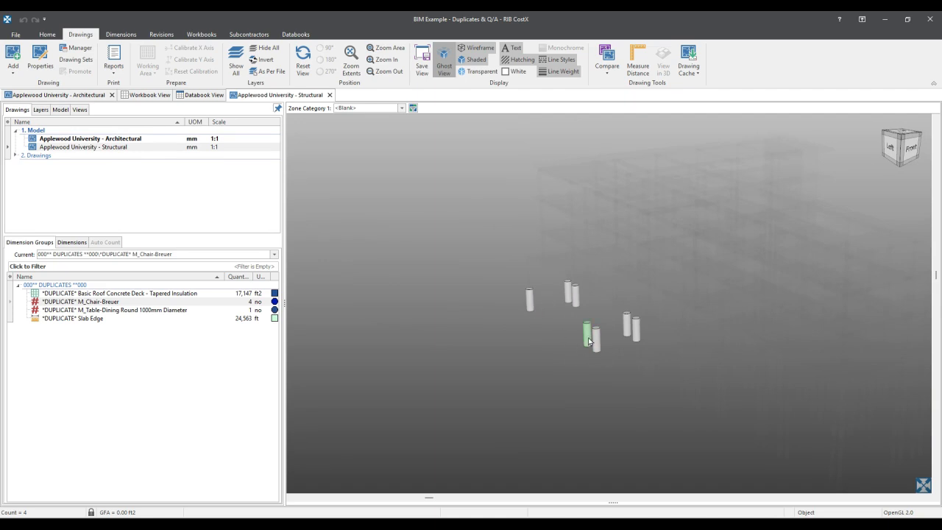
{"action": "left_click_drag", "start_coordinate": [642, 376], "coordinate": [542, 329]}
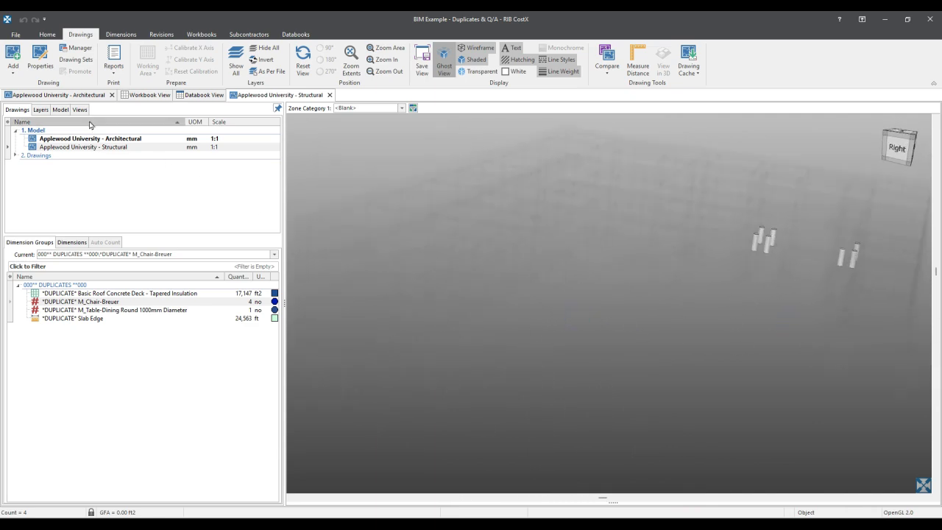
{"action": "left_click", "coordinate": [60, 109]}
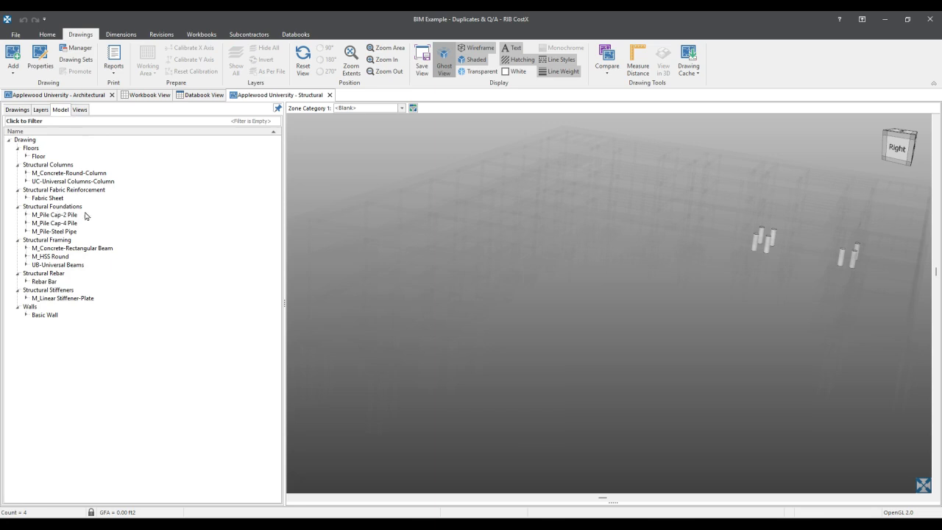
{"action": "left_click", "coordinate": [45, 207]}
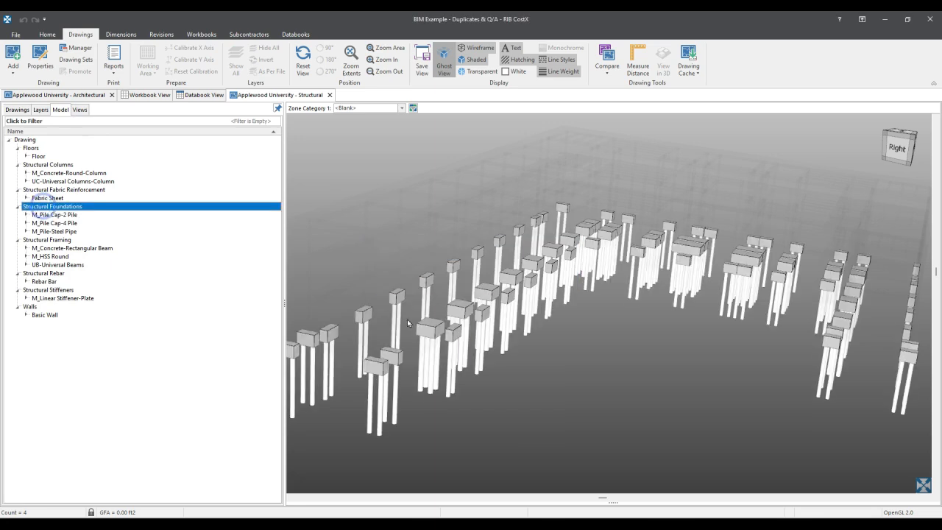
{"action": "left_click_drag", "start_coordinate": [565, 345], "coordinate": [521, 335]}
{"action": "scroll", "coordinate": [503, 298], "scroll_direction": "up", "scroll_amount": 4}
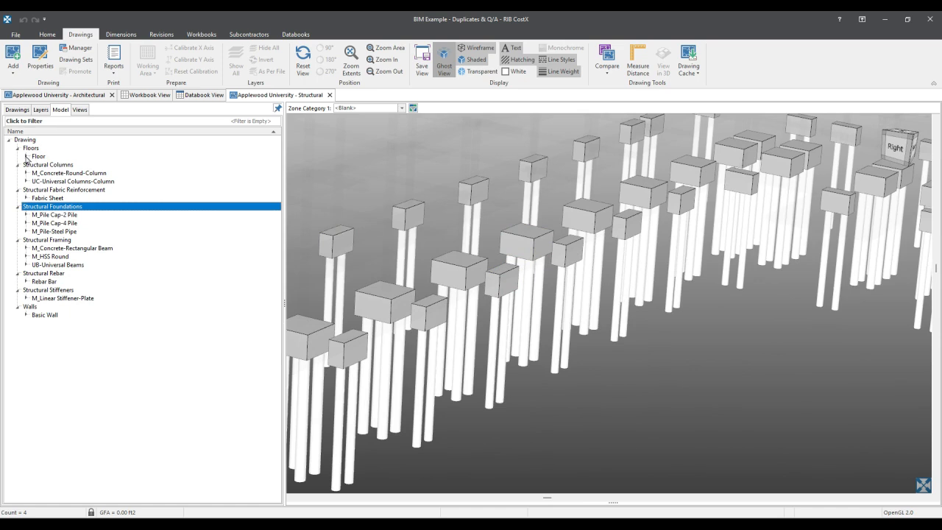
- Show the Generic 12" floor together with the structural foundations and inspect where the pile caps meet the slab
{"action": "left_click", "coordinate": [26, 156]}
{"action": "left_click", "coordinate": [53, 181]}
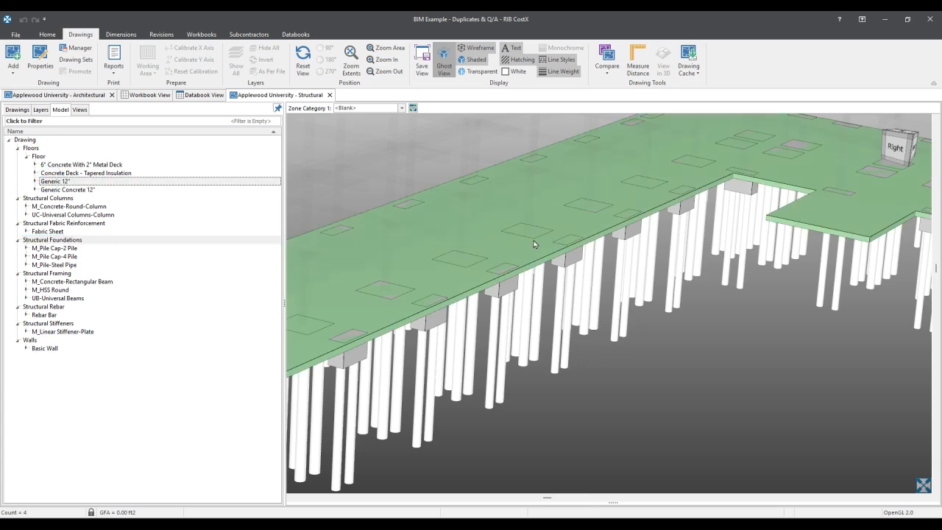
{"action": "scroll", "coordinate": [499, 275], "scroll_direction": "up", "scroll_amount": 3}
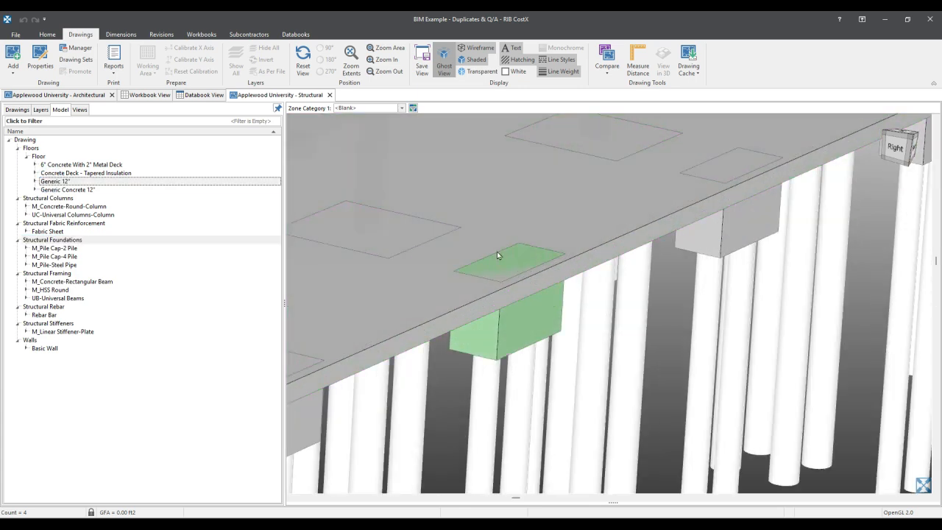
{"action": "middle_click_drag", "start_coordinate": [347, 208], "coordinate": [586, 219]}
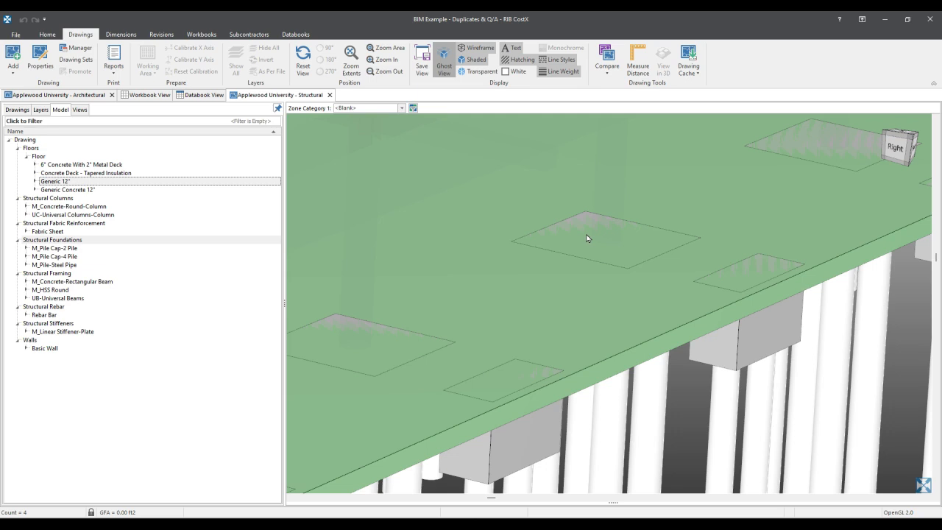
{"action": "scroll", "coordinate": [586, 238], "scroll_direction": "down", "scroll_amount": 3}
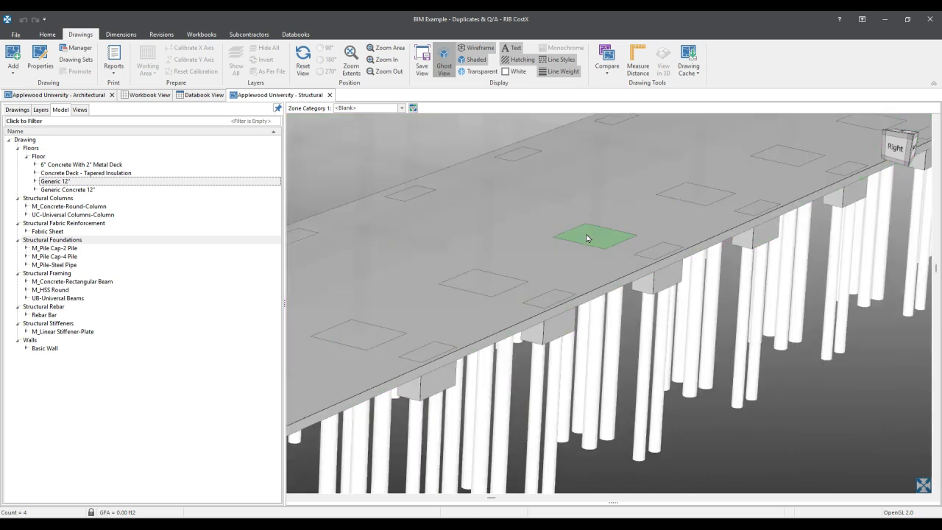
{"action": "scroll", "coordinate": [586, 237], "scroll_direction": "down", "scroll_amount": 3}
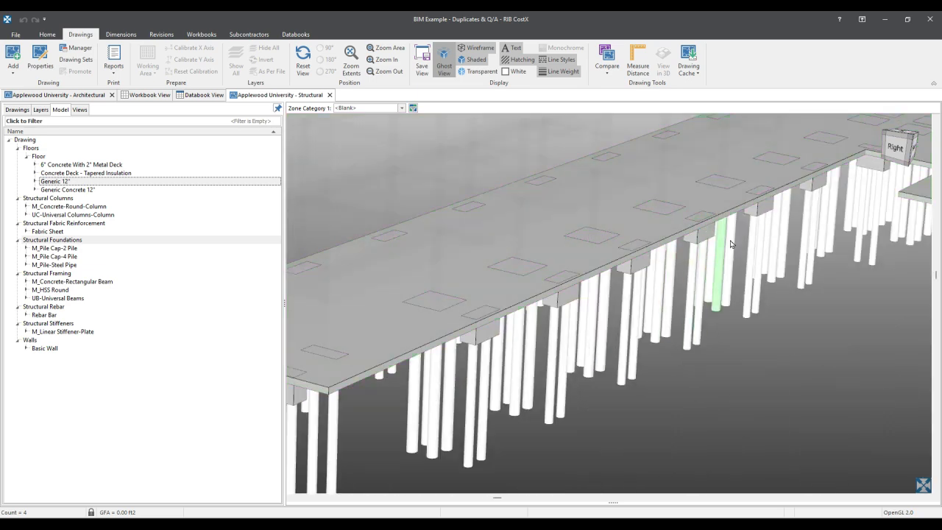
{"action": "scroll", "coordinate": [805, 302], "scroll_direction": "down", "scroll_amount": 1}
{"action": "left_click_drag", "start_coordinate": [805, 303], "coordinate": [657, 325]}
{"action": "mouse_move", "coordinate": [799, 357]}
{"action": "left_mouse_down"}
{"action": "mouse_move", "coordinate": [654, 362]}
{"action": "mouse_move", "coordinate": [666, 373]}
{"action": "mouse_move", "coordinate": [736, 381]}
{"action": "left_mouse_up"}
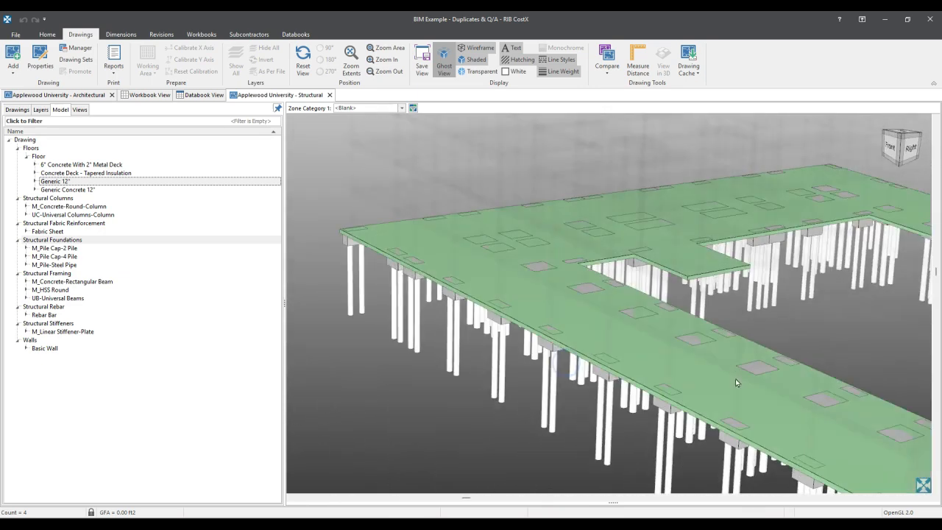
{"action": "scroll", "coordinate": [735, 382], "scroll_direction": "down", "scroll_amount": 5}
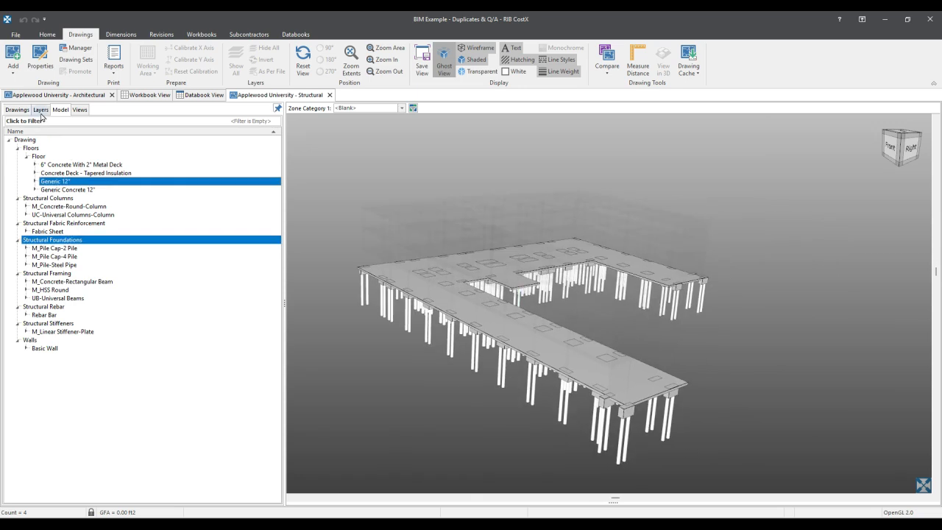
- Expand the 2. Drawings folder and start a new drawing set named Drawing Set Example
{"action": "left_click", "coordinate": [16, 111]}
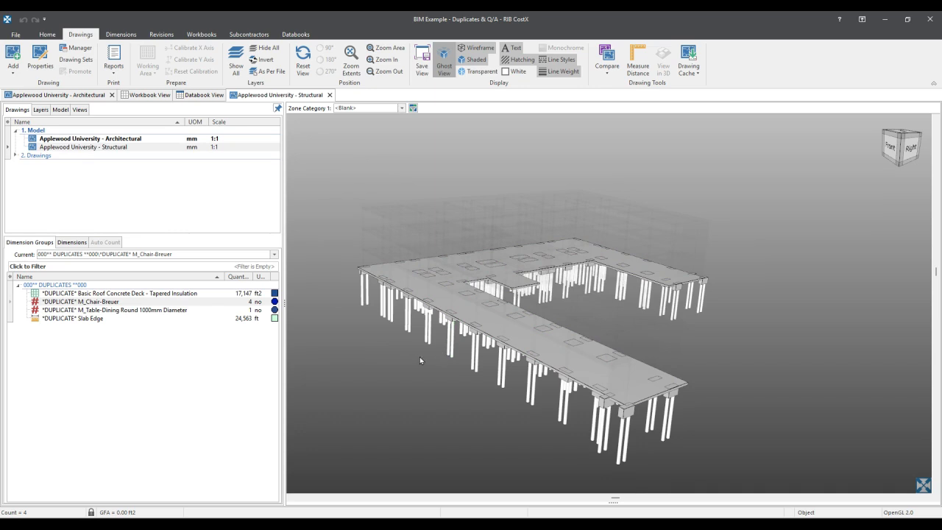
{"action": "left_click", "coordinate": [15, 155]}
{"action": "mouse_move", "coordinate": [66, 169]}
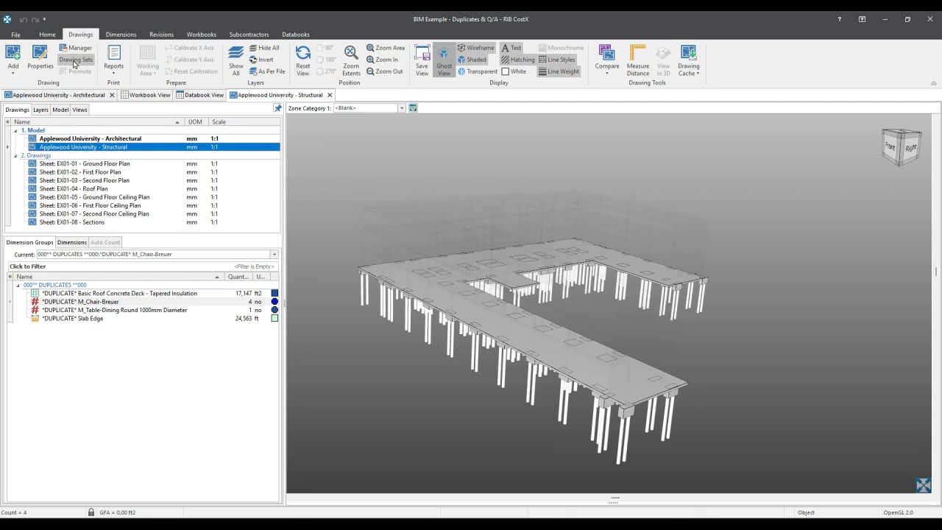
{"action": "left_click", "coordinate": [75, 61]}
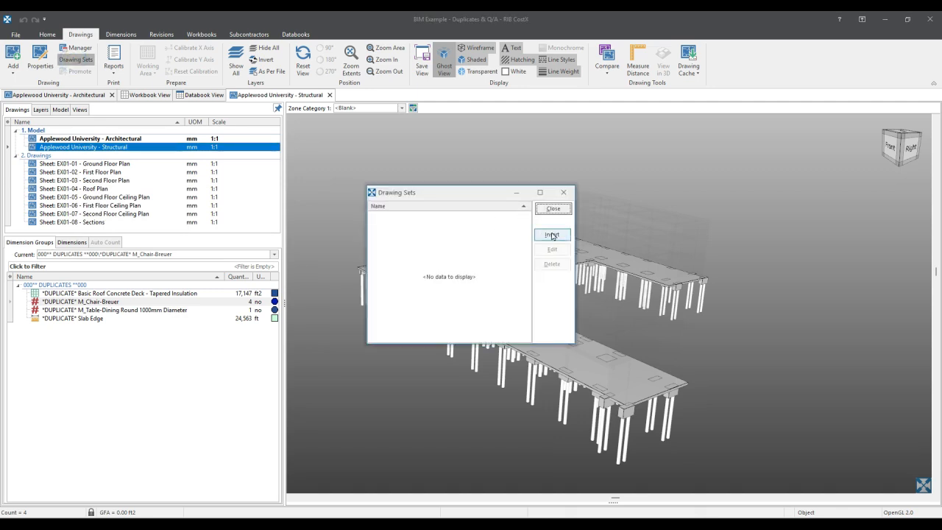
{"action": "left_click", "coordinate": [552, 235]}
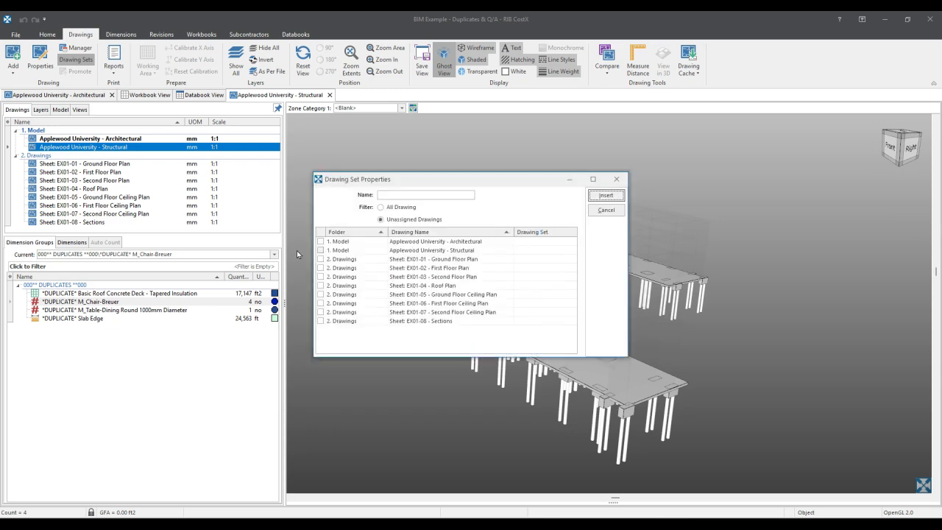
{"action": "left_click", "coordinate": [395, 195]}
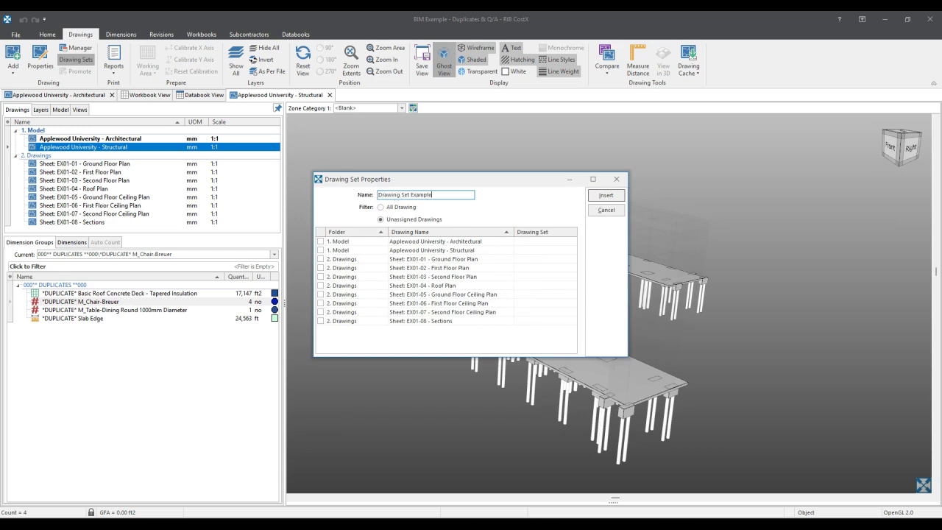
- Assign the Architectural model and sheets EX01-01, EX01-02 and EX01-03 to the new drawing set and insert it
{"action": "left_click", "coordinate": [321, 241]}
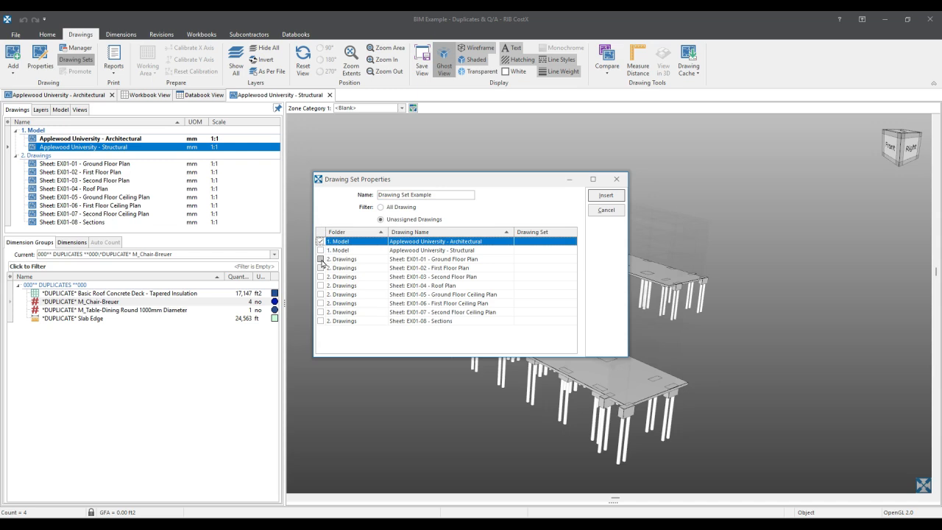
{"action": "left_click", "coordinate": [321, 259]}
{"action": "left_click", "coordinate": [322, 268]}
{"action": "left_click", "coordinate": [320, 277]}
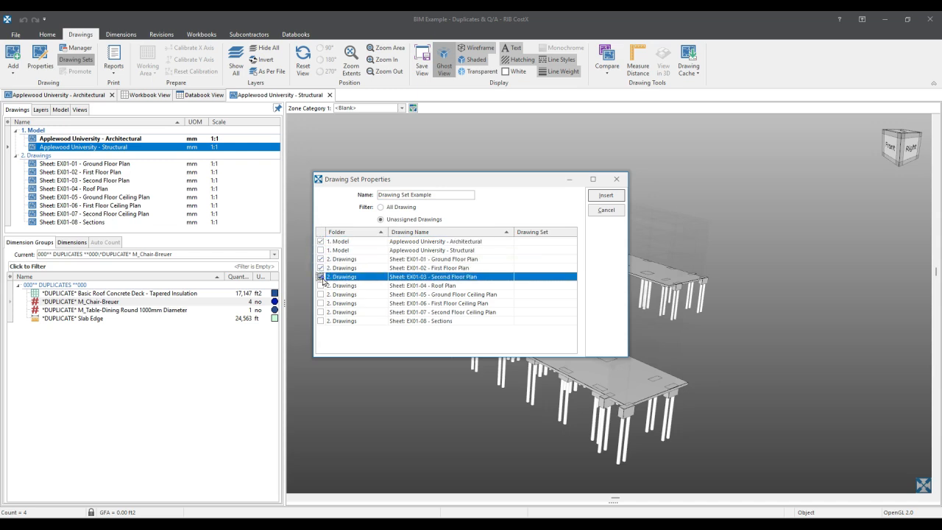
{"action": "left_click", "coordinate": [605, 195]}
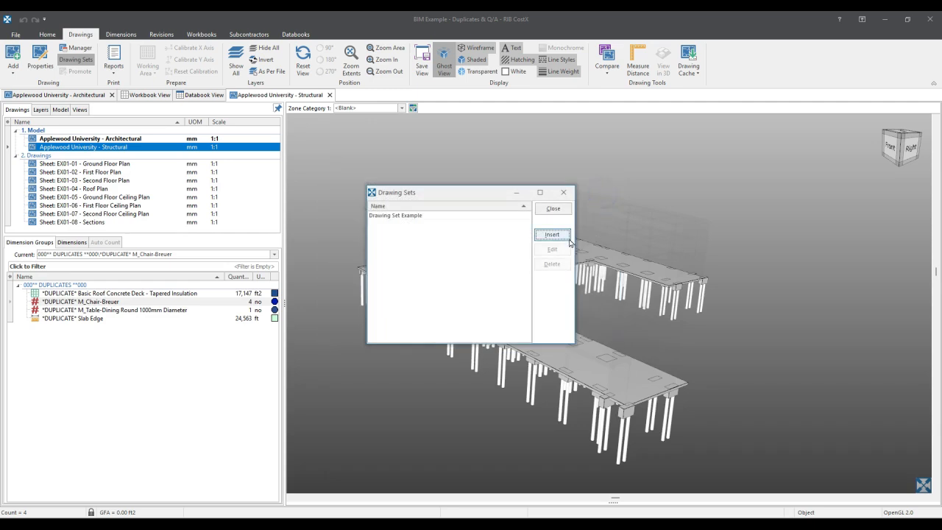
- Reopen Drawing Set Example with the All Drawing filter to review its assigned drawings, and close it without updating
{"action": "left_click", "coordinate": [463, 215]}
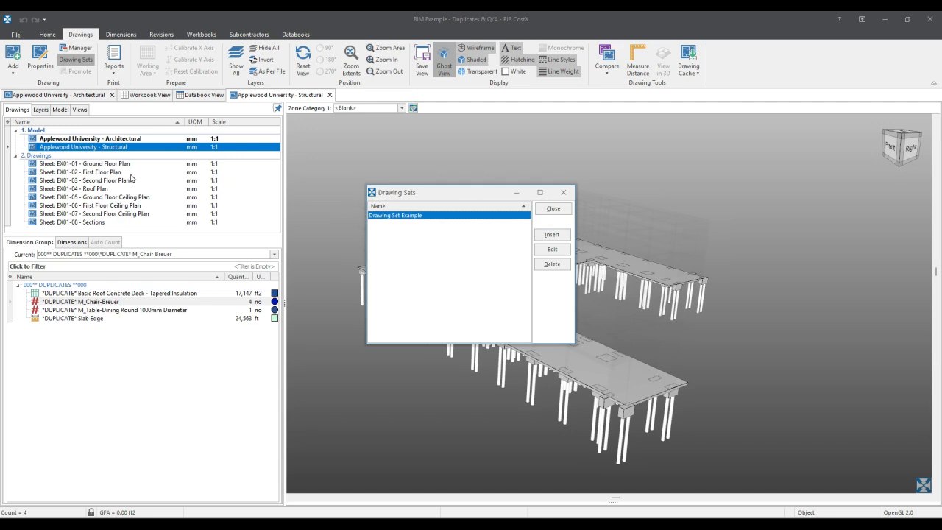
{"action": "left_click", "coordinate": [550, 248]}
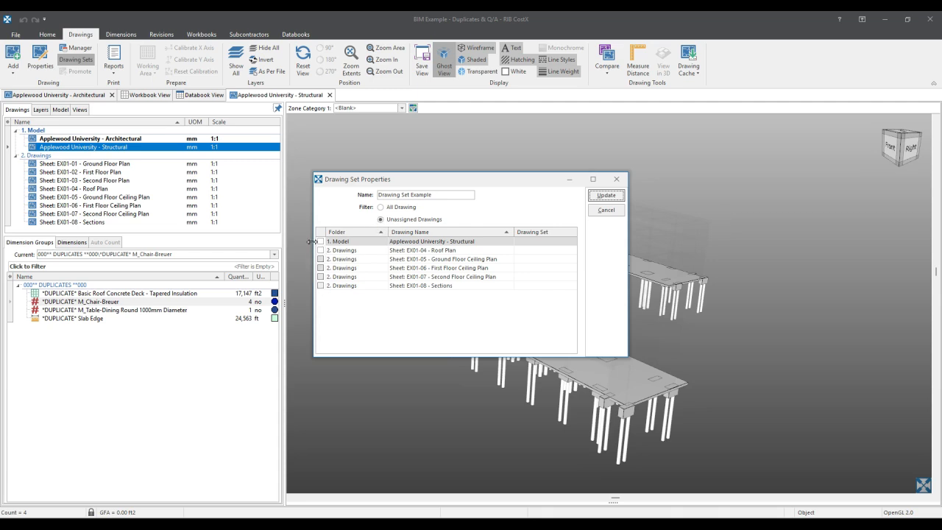
{"action": "left_click", "coordinate": [382, 208]}
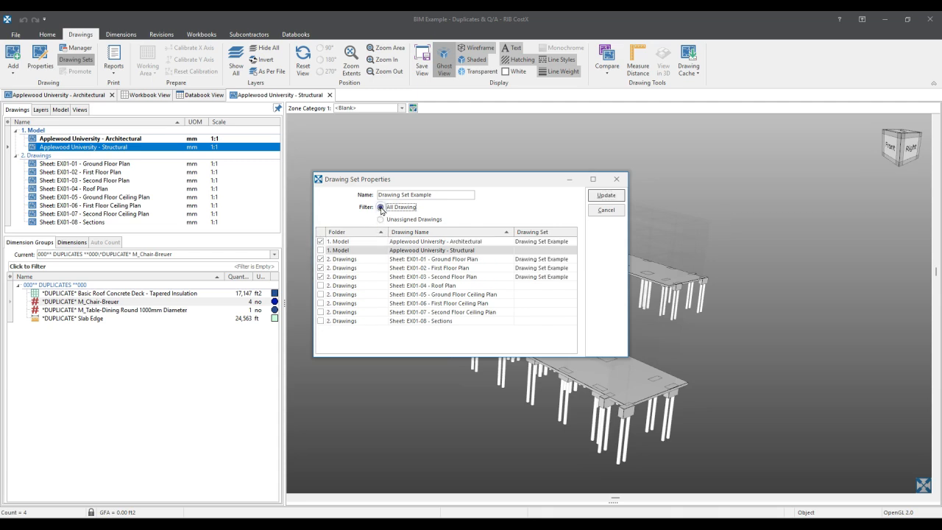
{"action": "left_click", "coordinate": [322, 278]}
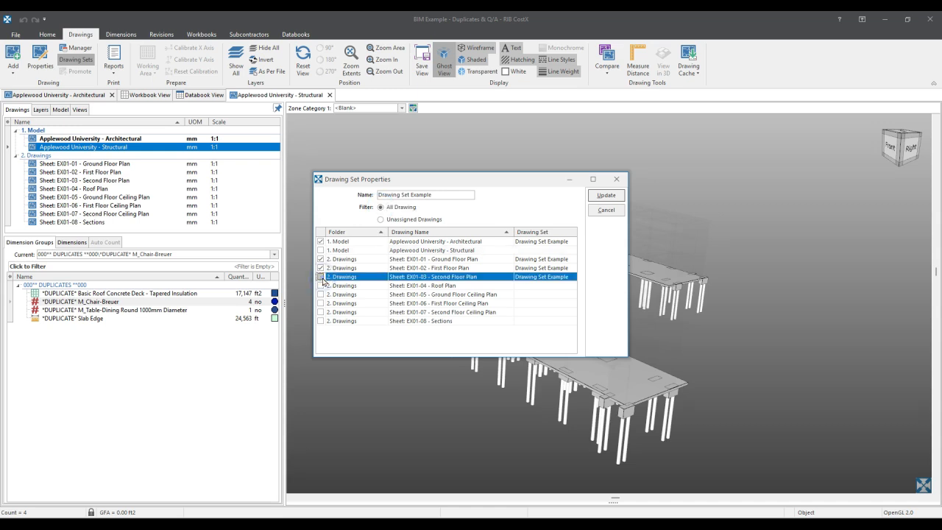
{"action": "left_click", "coordinate": [606, 211]}
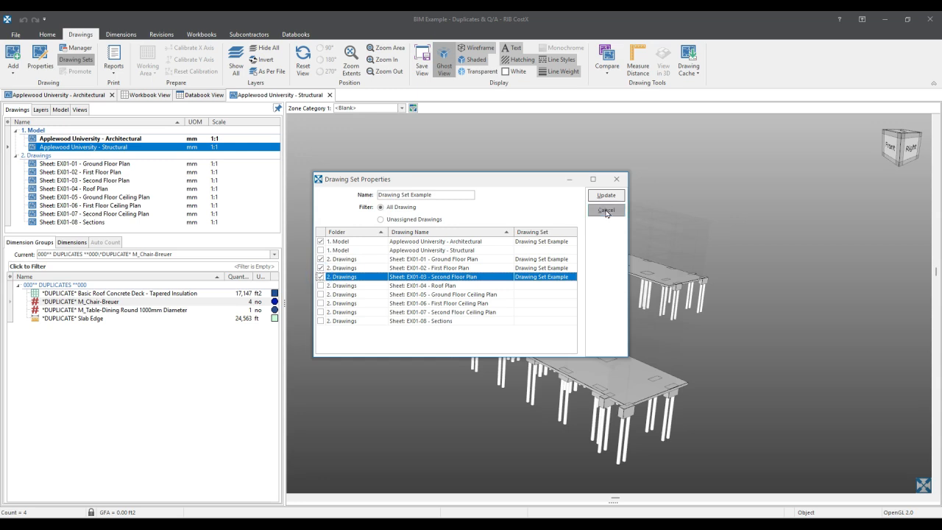
{"action": "left_click", "coordinate": [551, 210]}
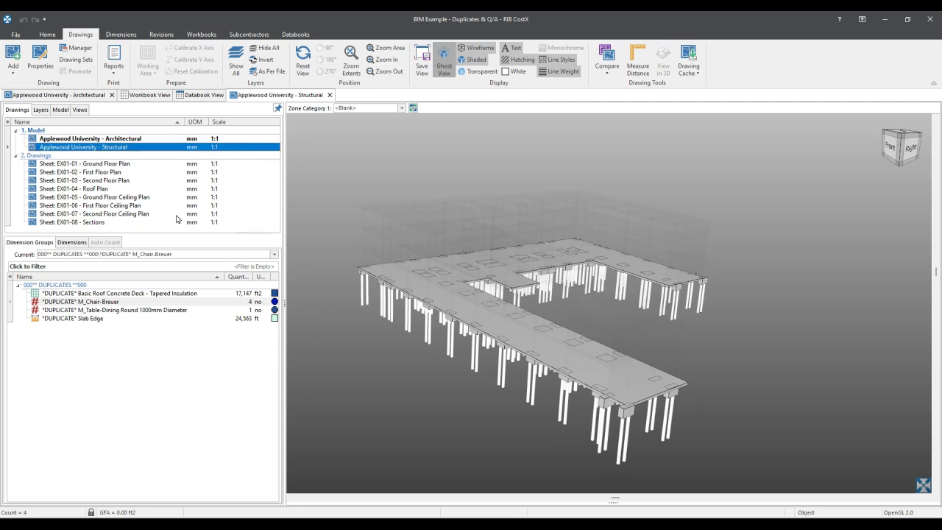
- Switch to the Architectural model and isolate its Doors category
{"action": "left_click", "coordinate": [378, 311]}
{"action": "double_click", "coordinate": [111, 139]}
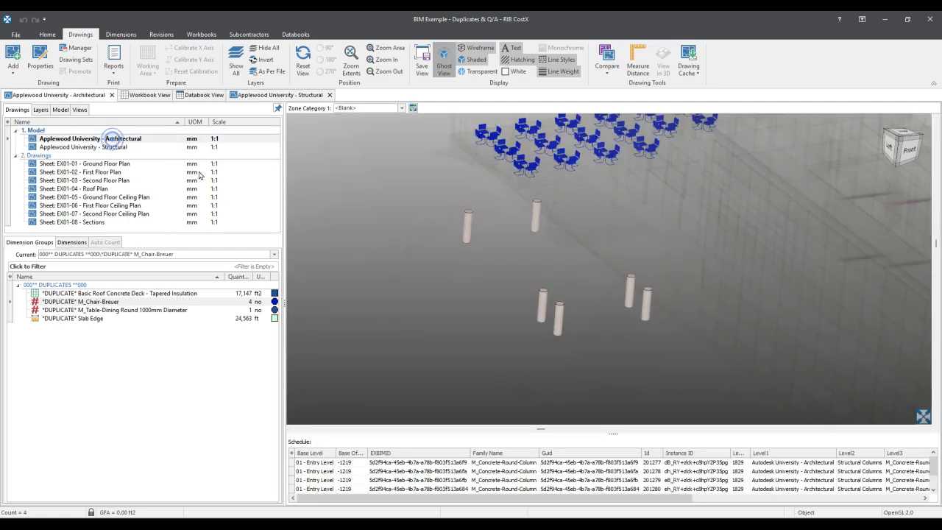
{"action": "left_click", "coordinate": [60, 109]}
{"action": "left_click", "coordinate": [39, 182]}
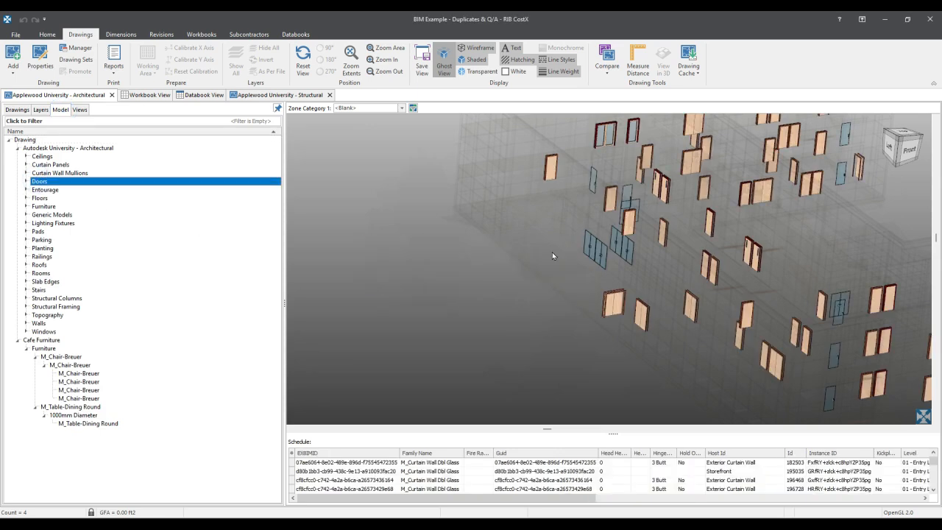
- Collapse the schedule pane below the Architectural model so the isolated doors fill the view
{"action": "left_click", "coordinate": [614, 430]}
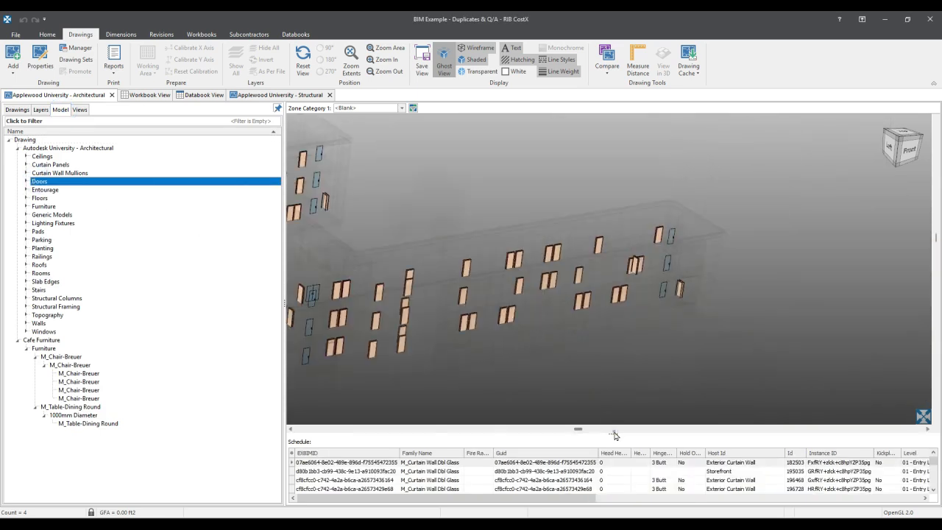
{"action": "left_click", "coordinate": [613, 435]}
{"action": "left_click", "coordinate": [613, 434]}
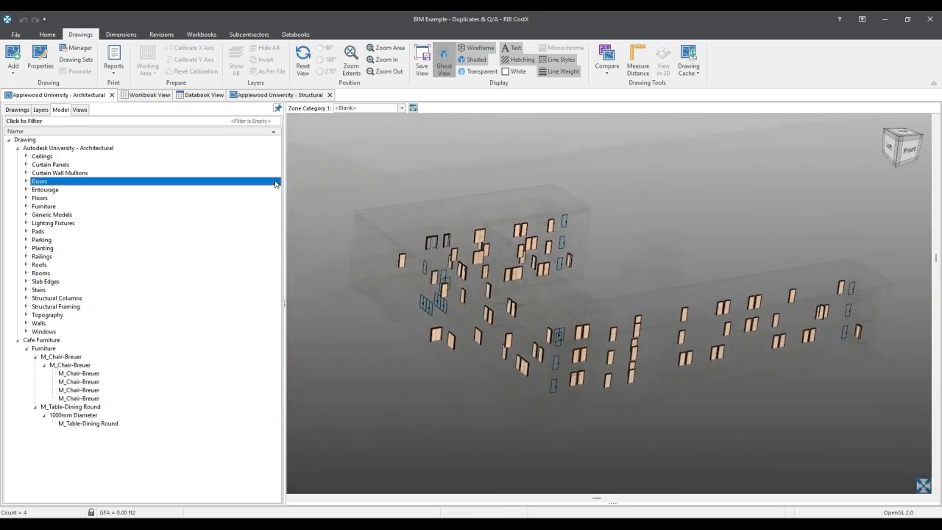
- Import dimensions for only the visible doors using the template BIM Import Revit General (grouped by 2nd Level of Model Tree), accepting the default units
{"action": "left_click", "coordinate": [121, 34]}
{"action": "left_click", "coordinate": [80, 70]}
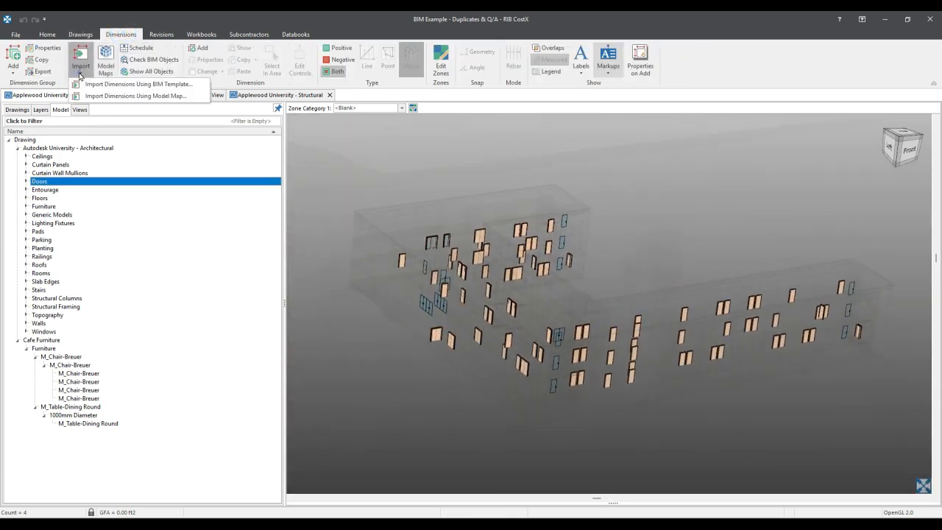
{"action": "left_click", "coordinate": [148, 83]}
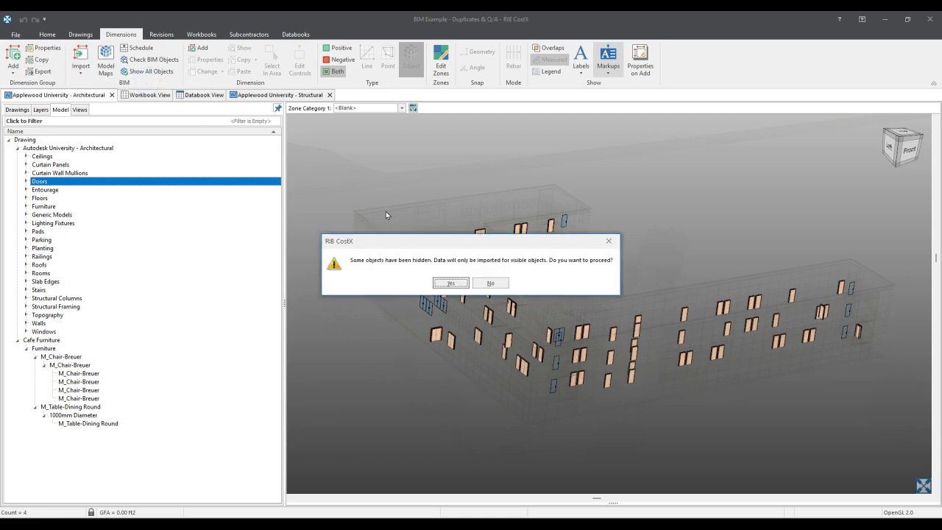
{"action": "left_click_drag", "start_coordinate": [440, 241], "coordinate": [419, 176]}
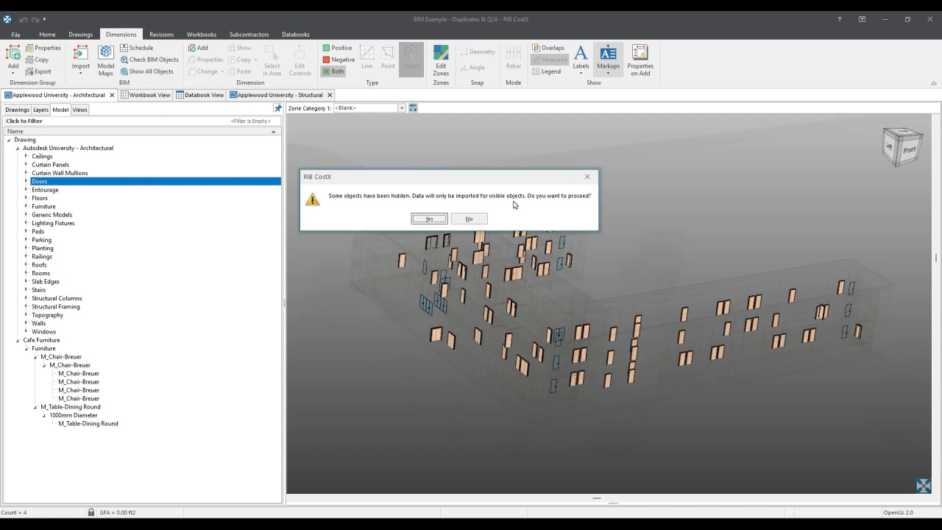
{"action": "left_click", "coordinate": [429, 219]}
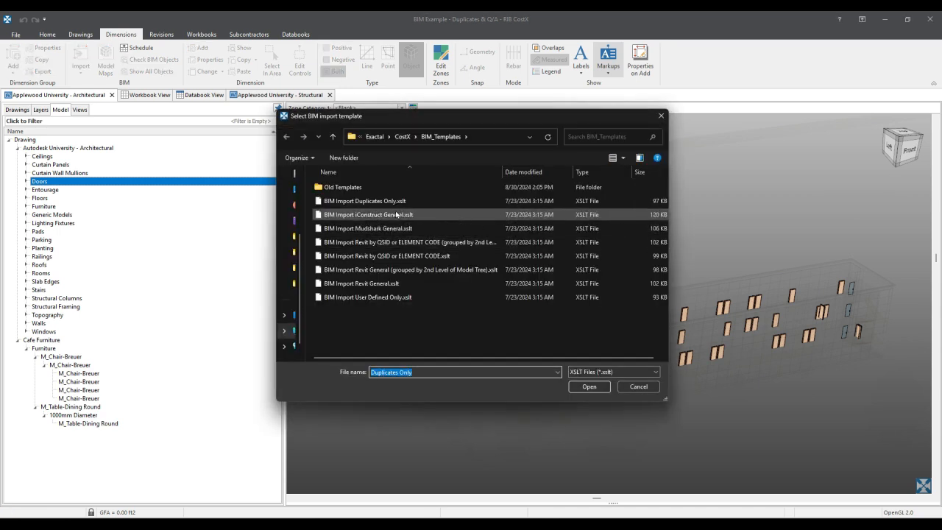
{"action": "left_click_drag", "start_coordinate": [467, 116], "coordinate": [485, 128]}
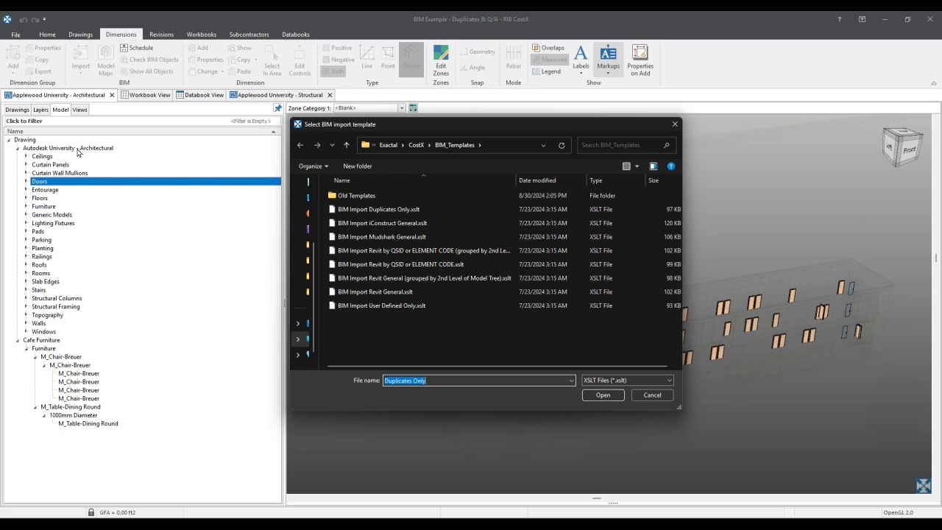
{"action": "left_click", "coordinate": [445, 279]}
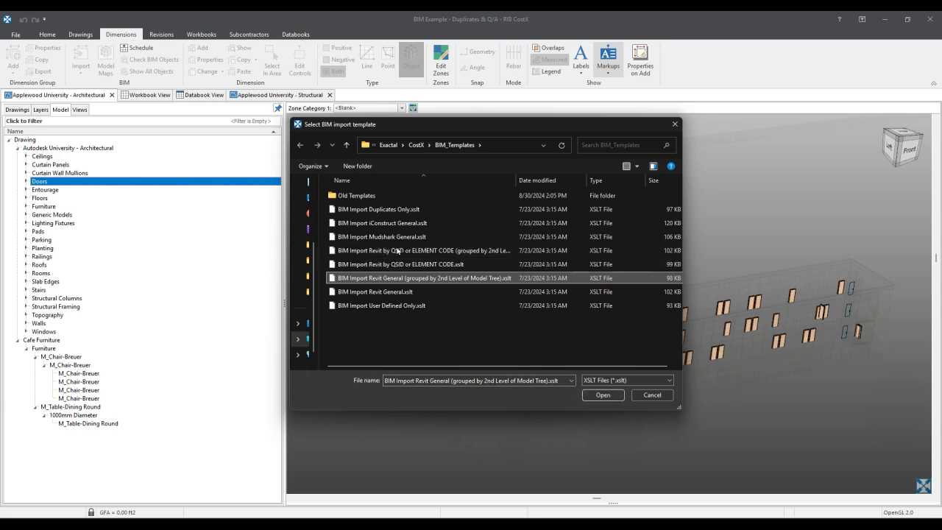
{"action": "left_click", "coordinate": [604, 395]}
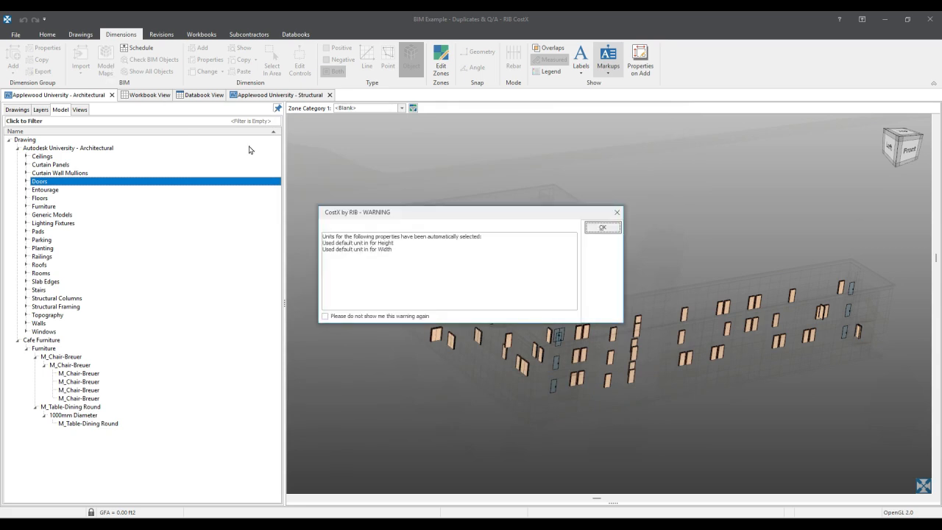
{"action": "left_click_drag", "start_coordinate": [417, 252], "coordinate": [295, 244]}
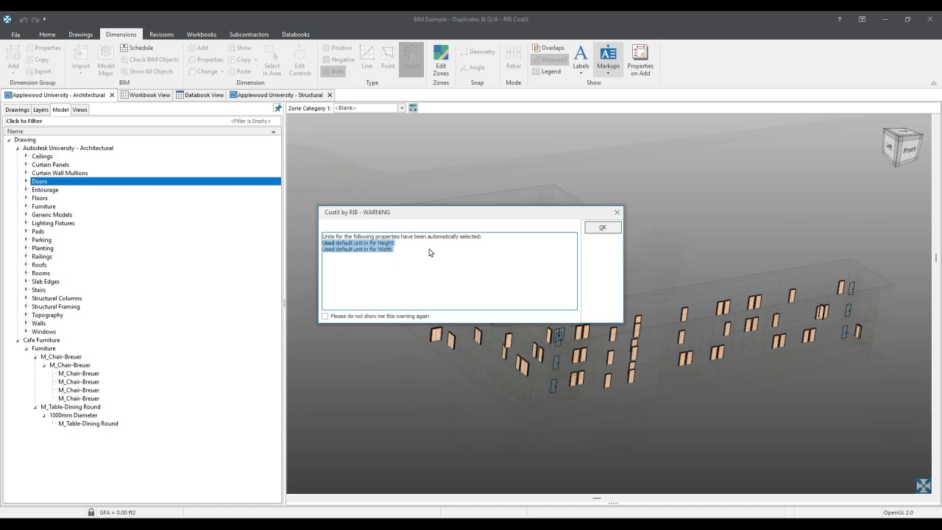
{"action": "left_click", "coordinate": [604, 228]}
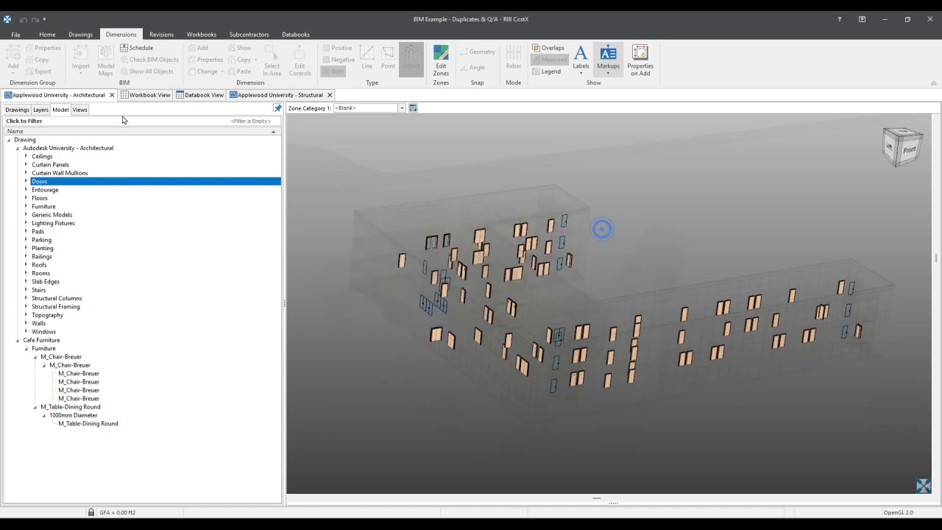
- Expand the Doors dimension group and open Sheet: EX01-01 - Ground Floor Plan to review the measured doors on it
{"action": "left_click", "coordinate": [17, 108]}
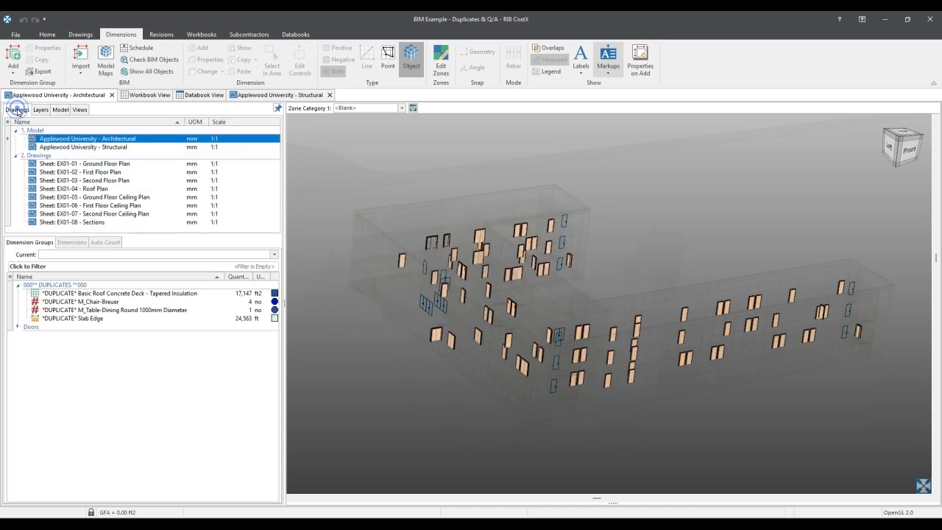
{"action": "left_click", "coordinate": [19, 326]}
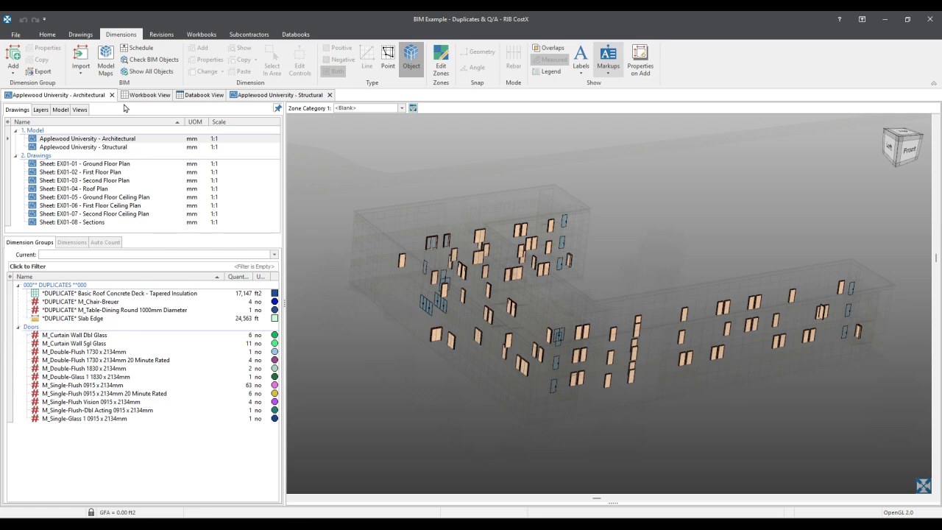
{"action": "double_click", "coordinate": [113, 165]}
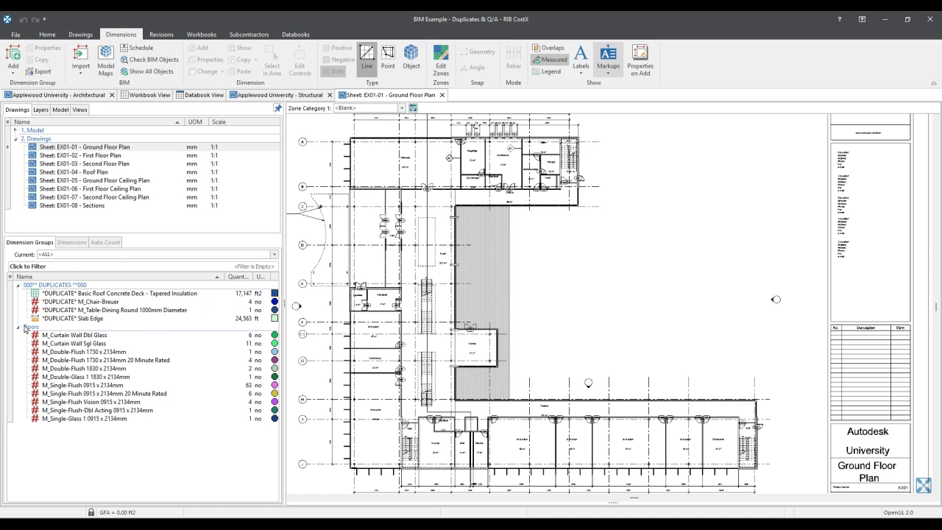
{"action": "left_click", "coordinate": [28, 327]}
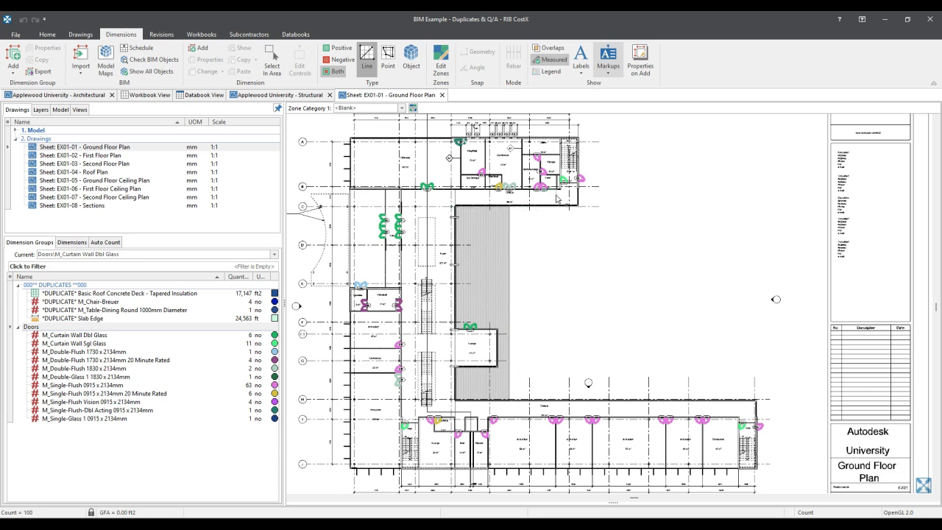
{"action": "left_click", "coordinate": [444, 424]}
- Open the dimension import options
{"action": "left_click", "coordinate": [80, 71]}
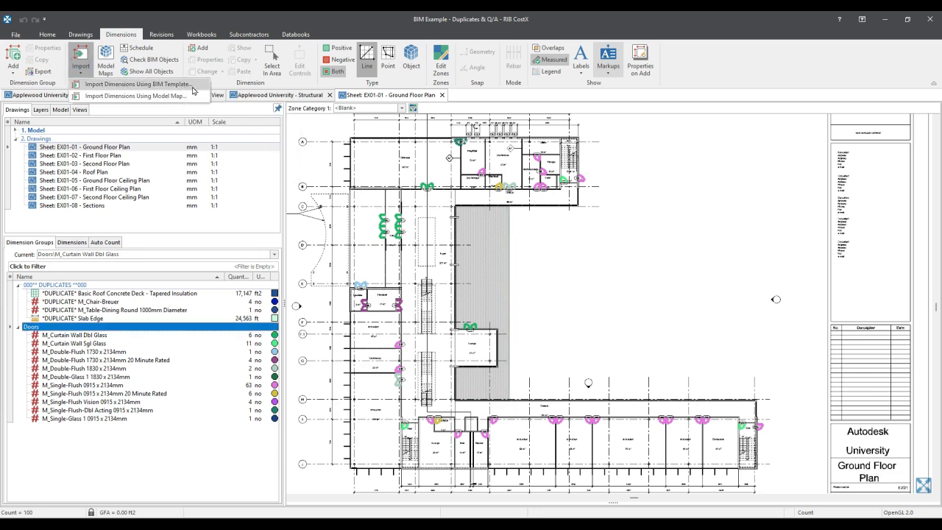